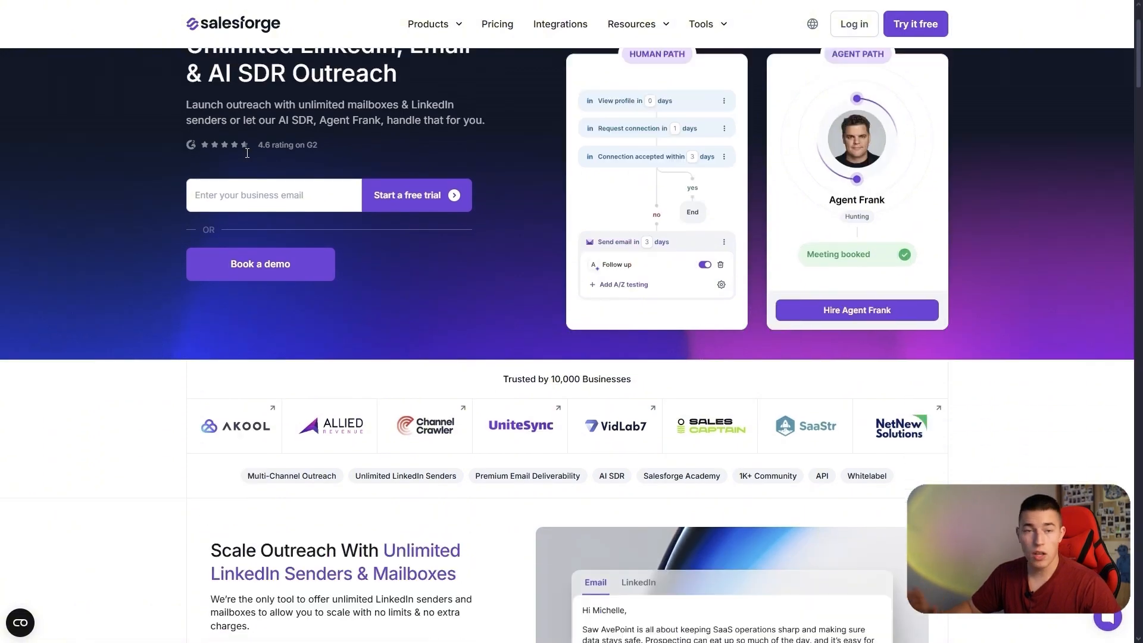
Look over the outreach features on the Salesforge homepage and log in to the application.
scroll(247, 156, up, 2)
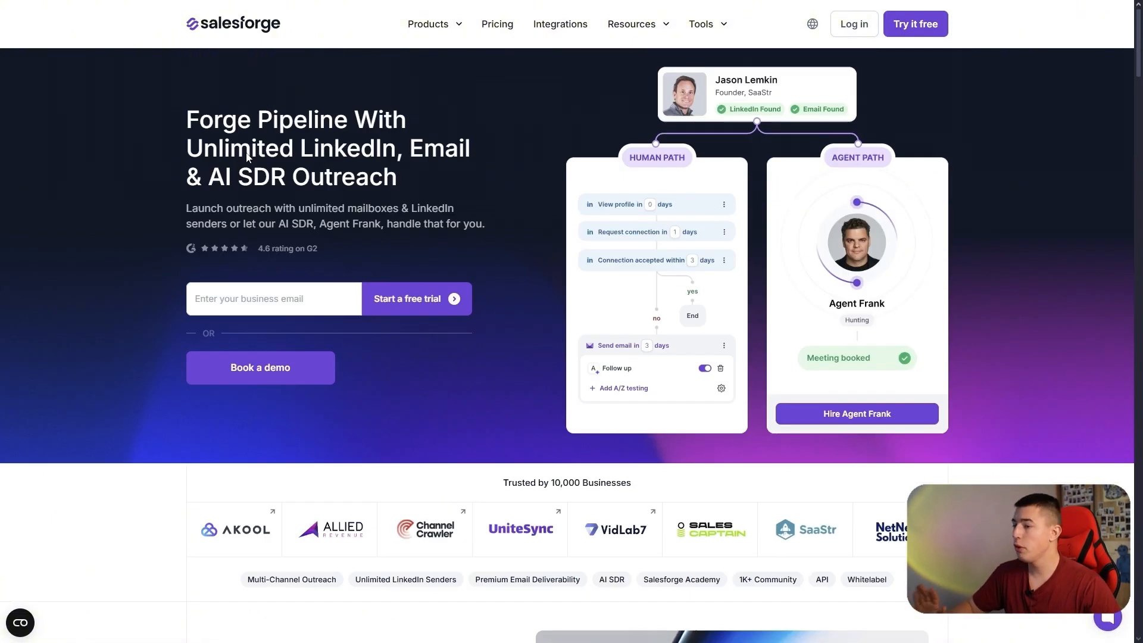
scroll(268, 196, down, 3)
scroll(268, 197, down, 10)
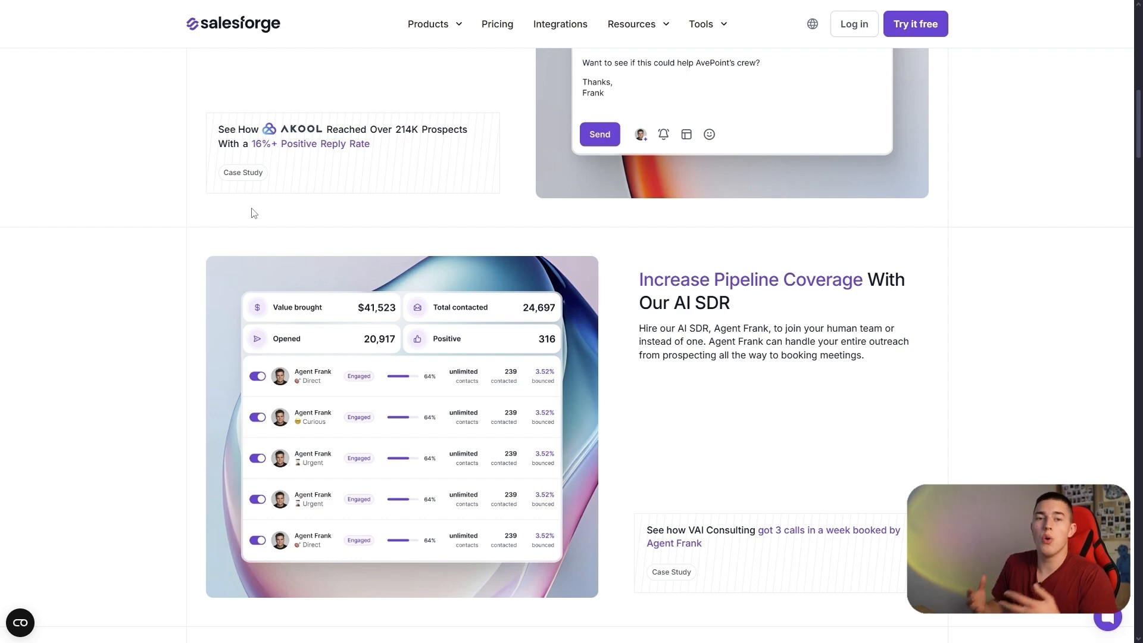
scroll(254, 213, down, 5)
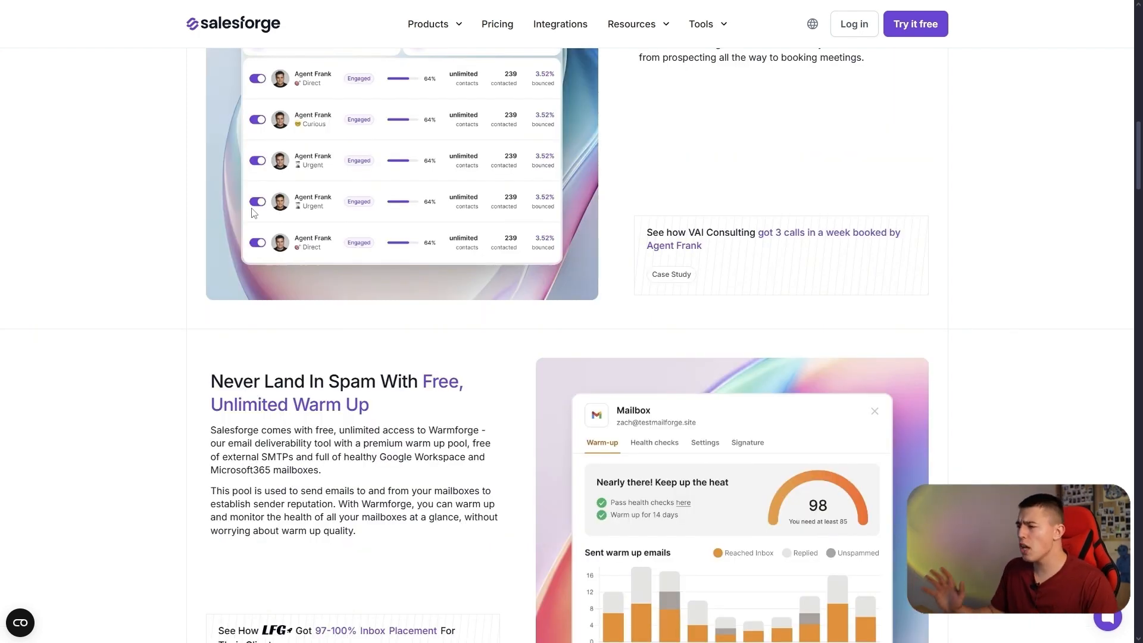
scroll(175, 390, down, 13)
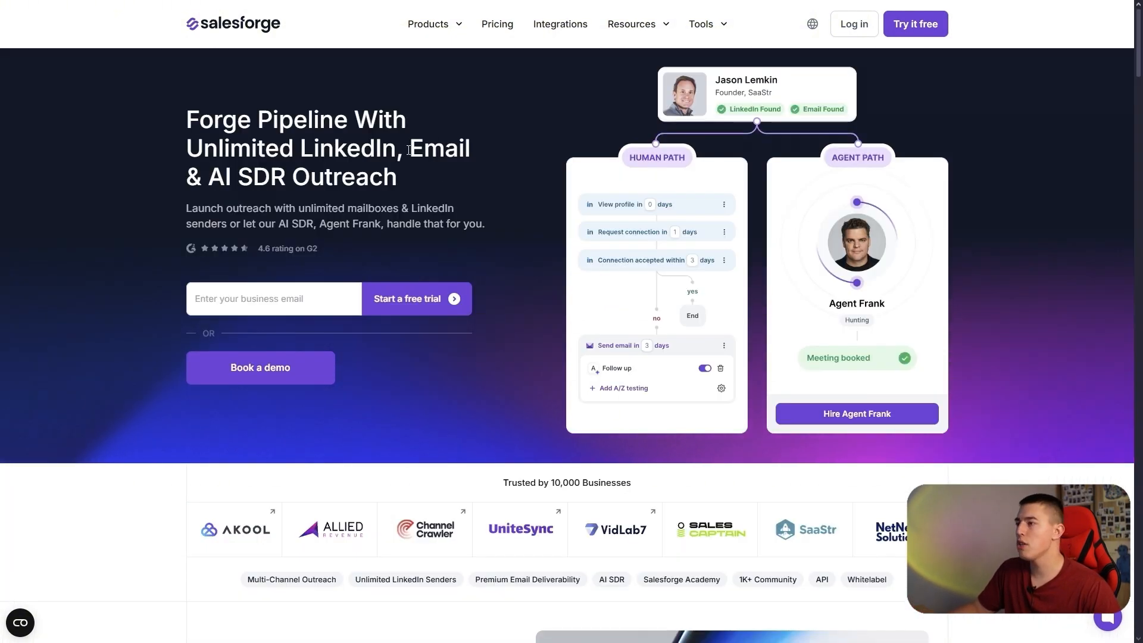
click(859, 31)
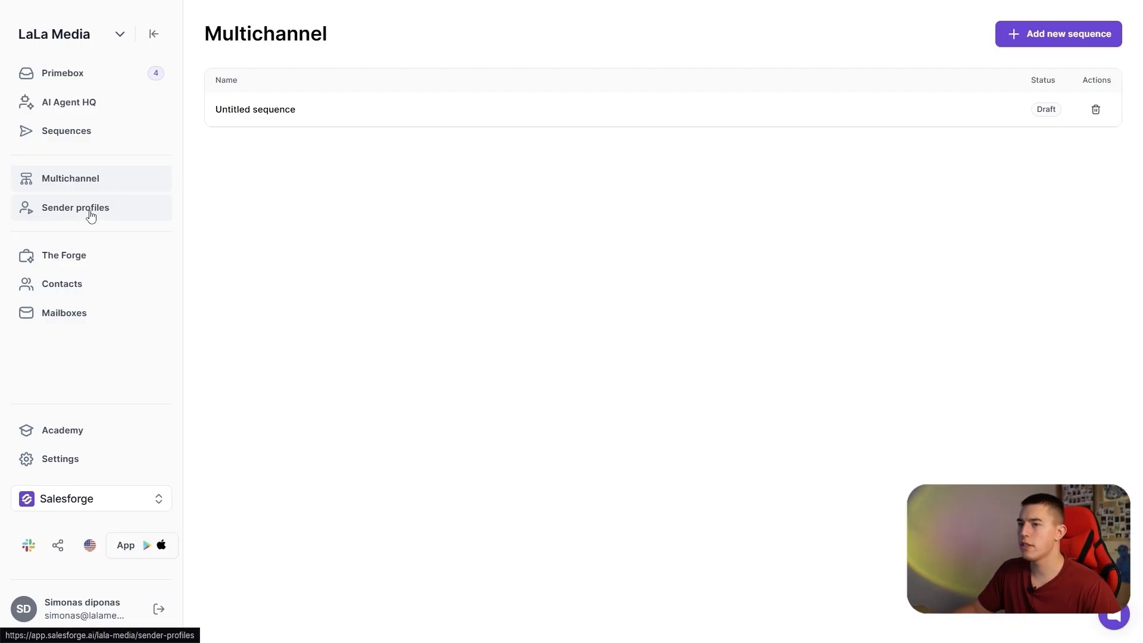
Start a new sender profile and assign the first three email accounts in the list to it.
click(85, 213)
click(1050, 95)
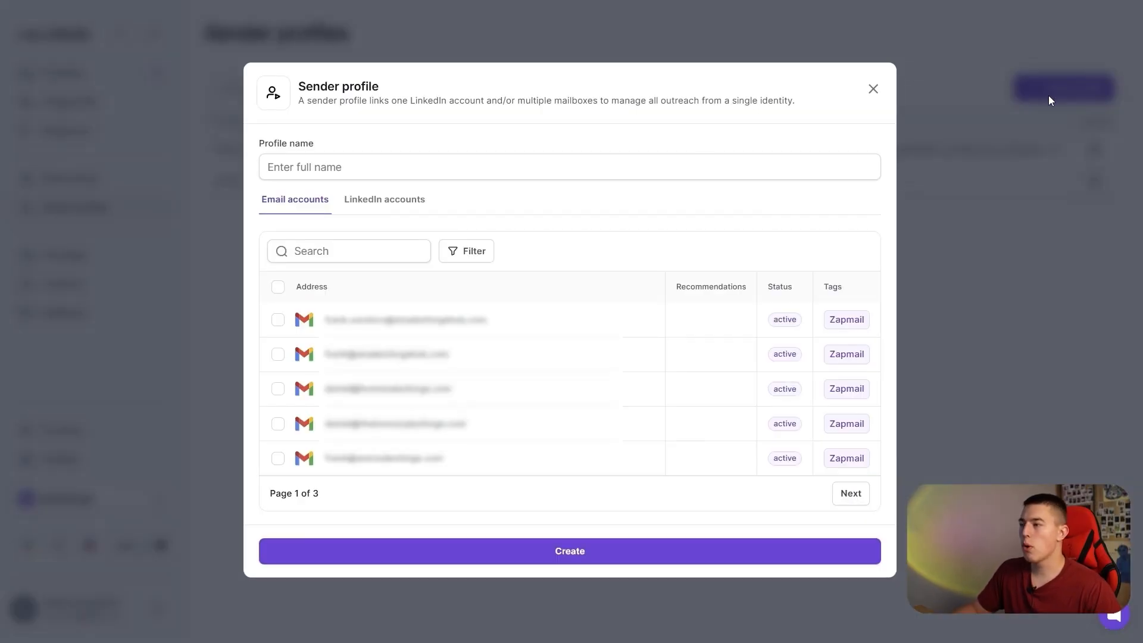
click(278, 320)
click(278, 354)
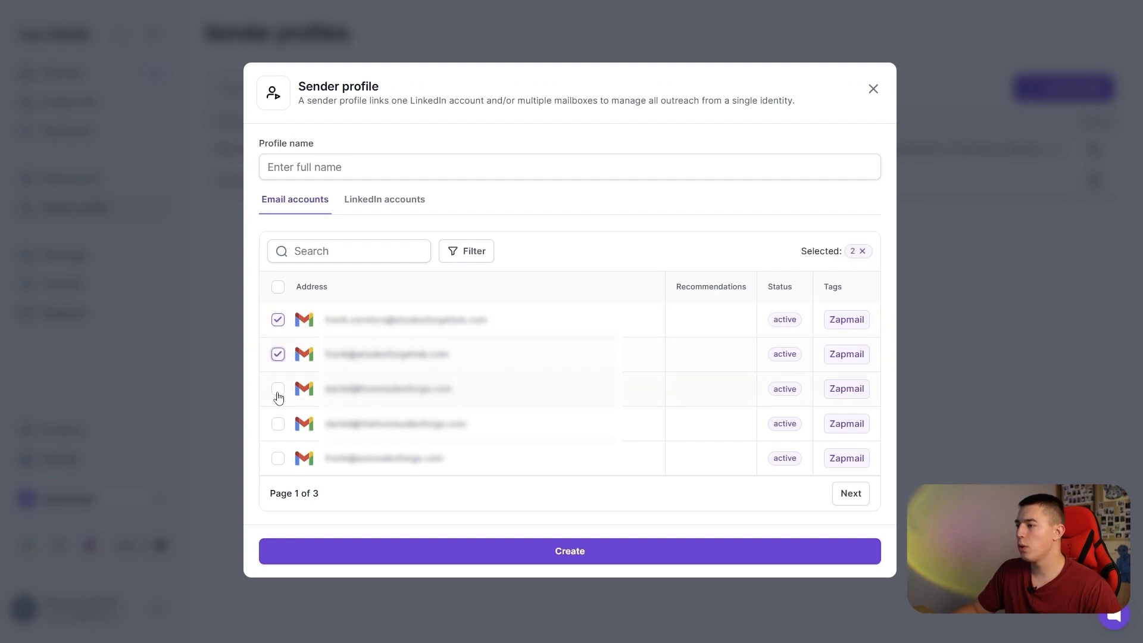
click(278, 388)
Name the sender profile "second profile" and start connecting a LinkedIn account to it.
click(363, 174)
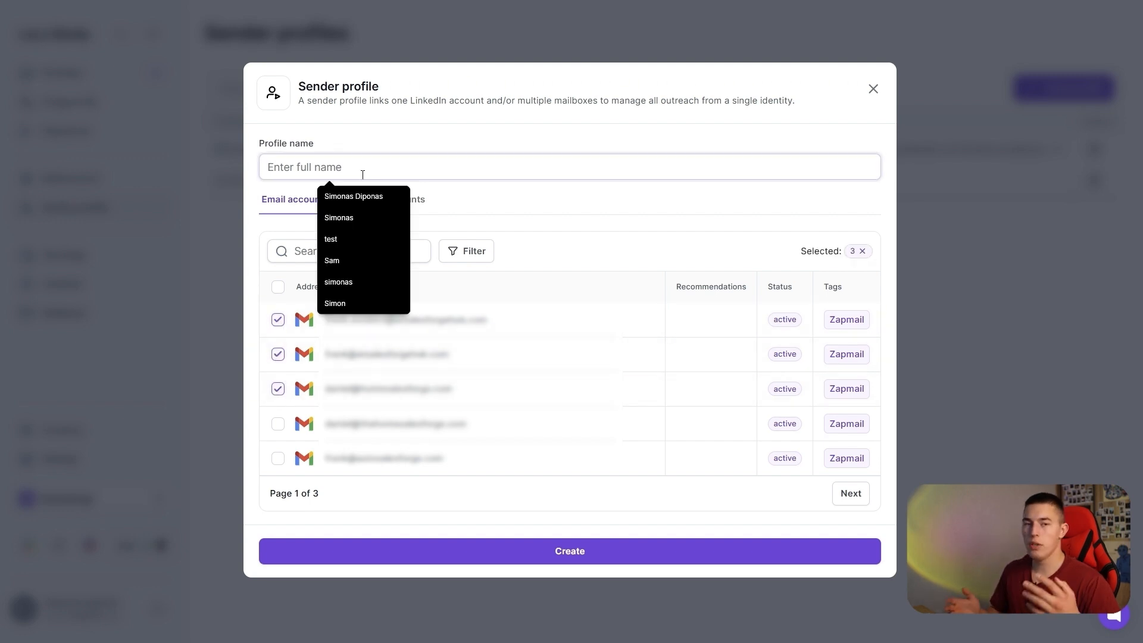
text(second profile)
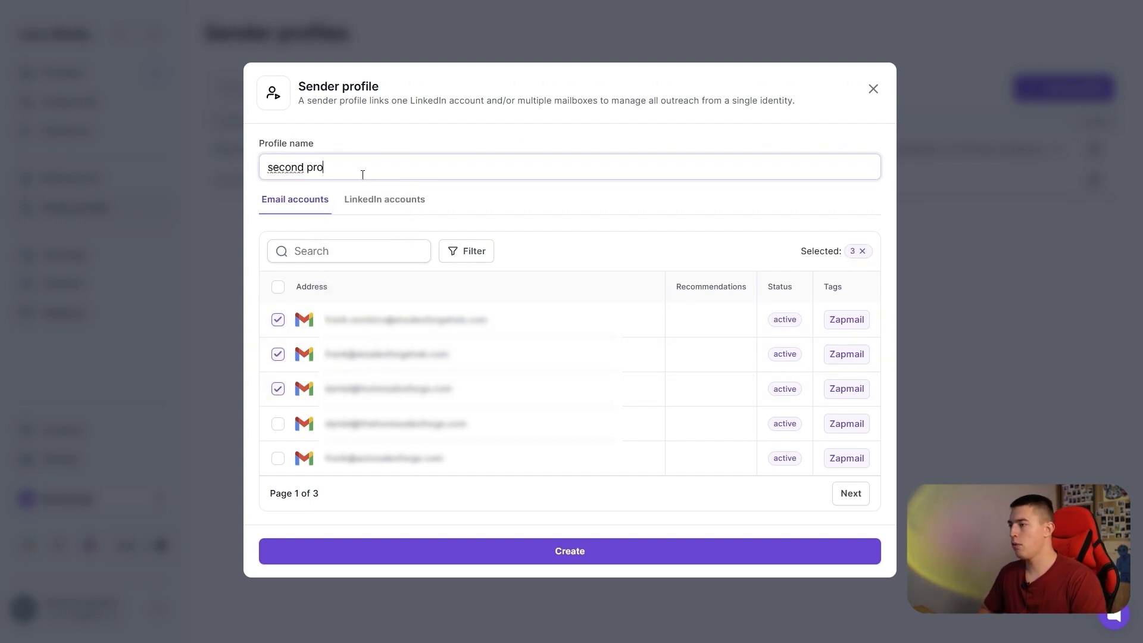
click(379, 203)
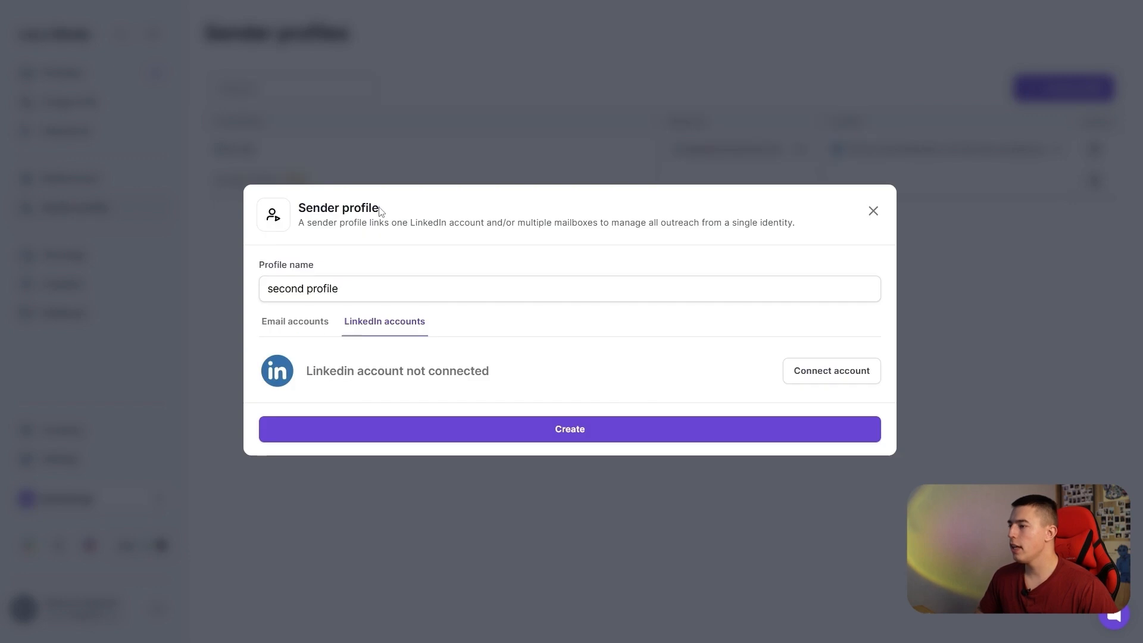
click(822, 374)
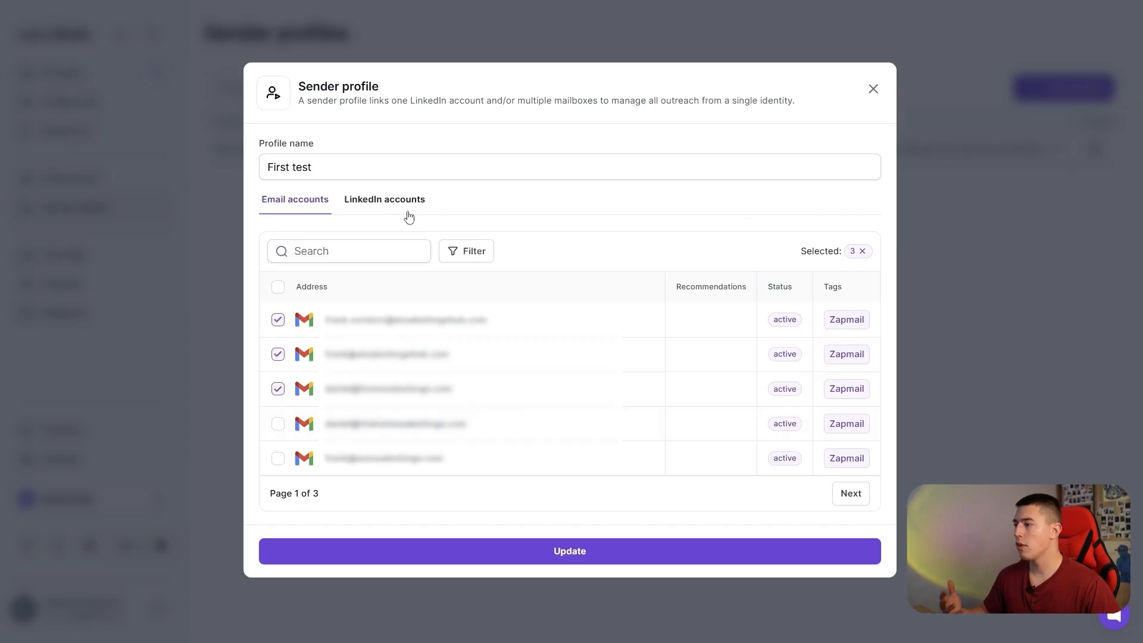
Check the LinkedIn and email accounts linked to the "First test" sender profile, leaving it unmodified.
click(405, 206)
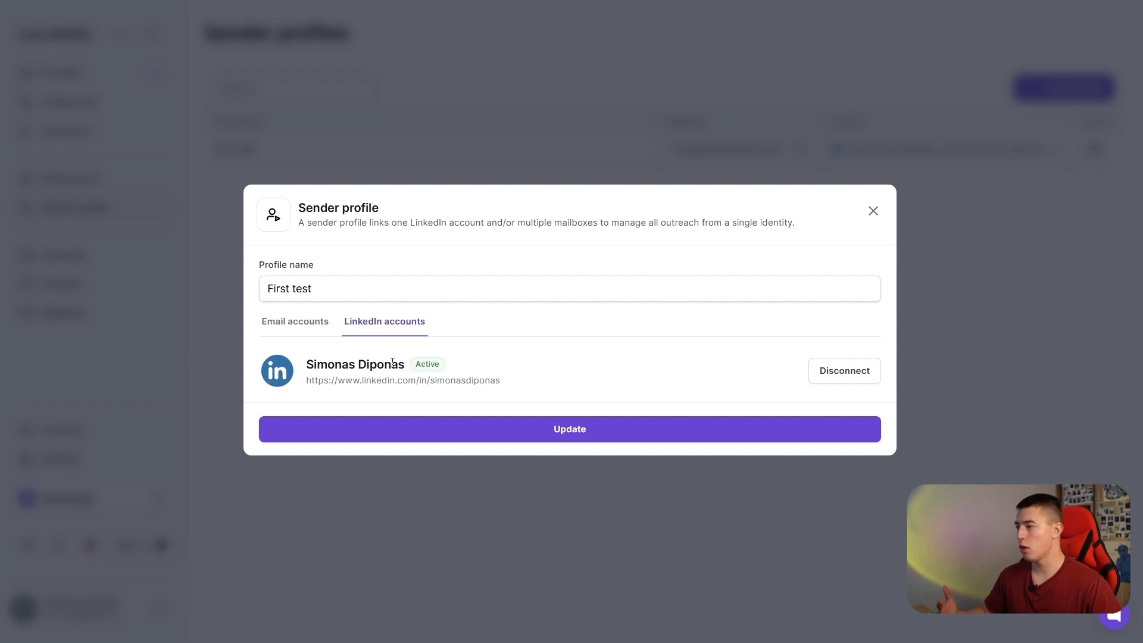
click(309, 324)
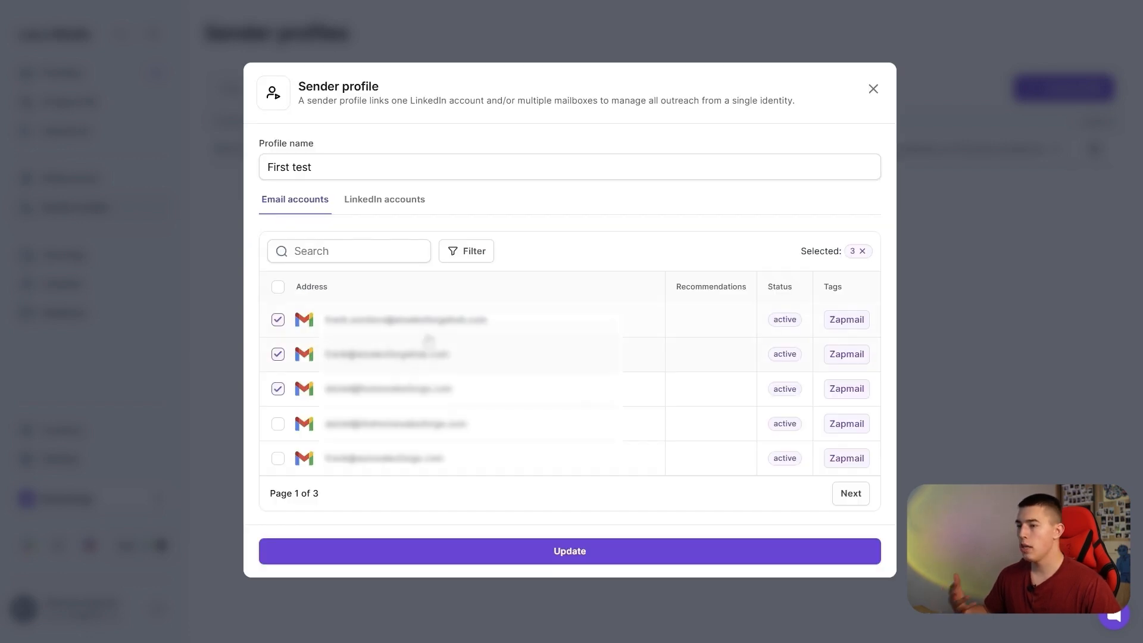
click(872, 91)
Create a new multichannel sequence and bring up its builder canvas.
click(122, 179)
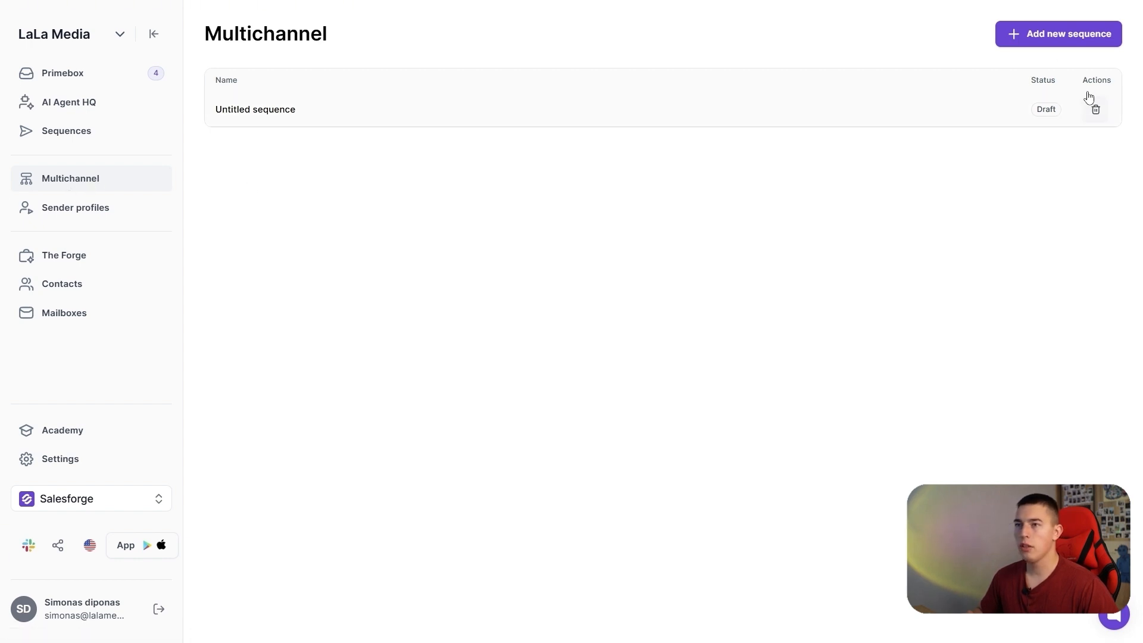
click(1060, 33)
click(109, 68)
click(109, 68)
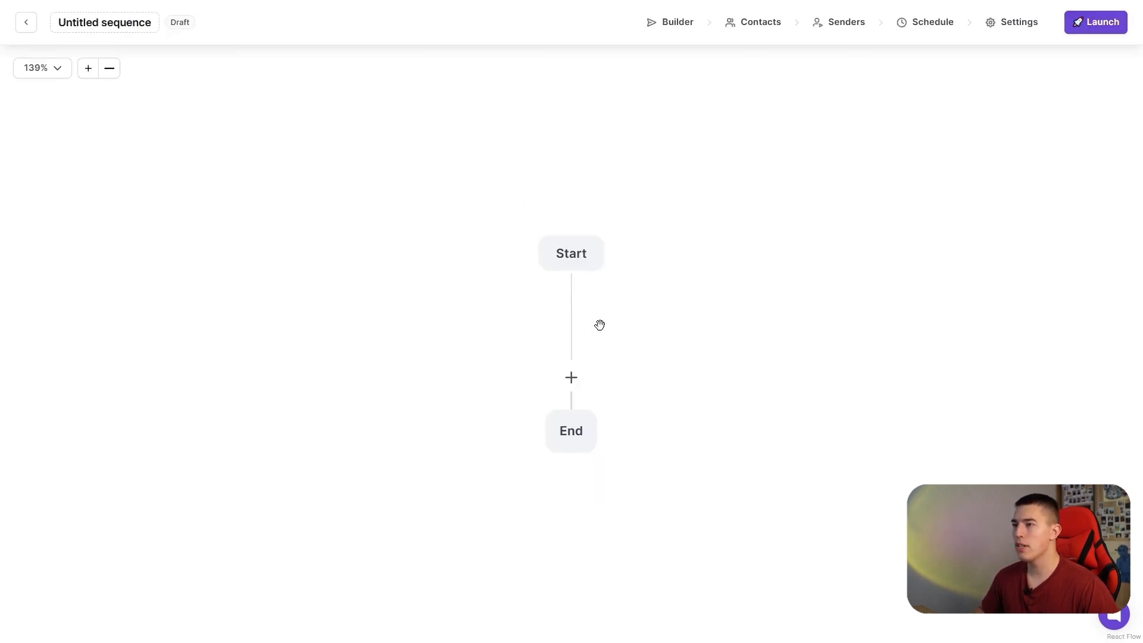
Add a Has LinkedIn URL condition between the Start and End nodes.
drag(643, 353, 603, 309)
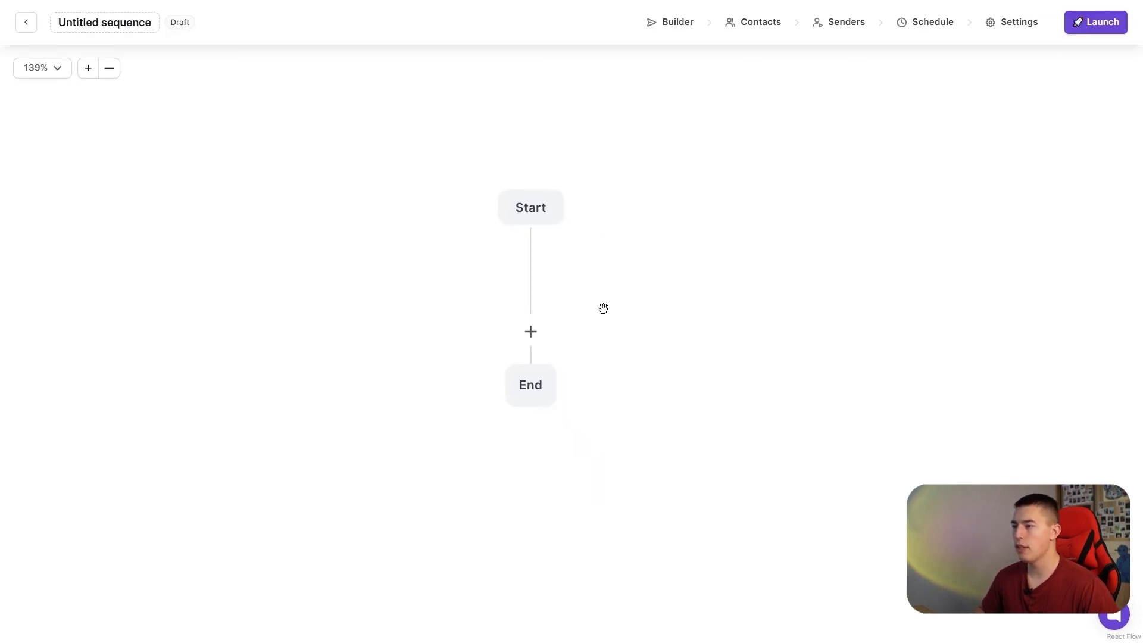
click(531, 332)
click(492, 374)
drag(589, 390, 439, 275)
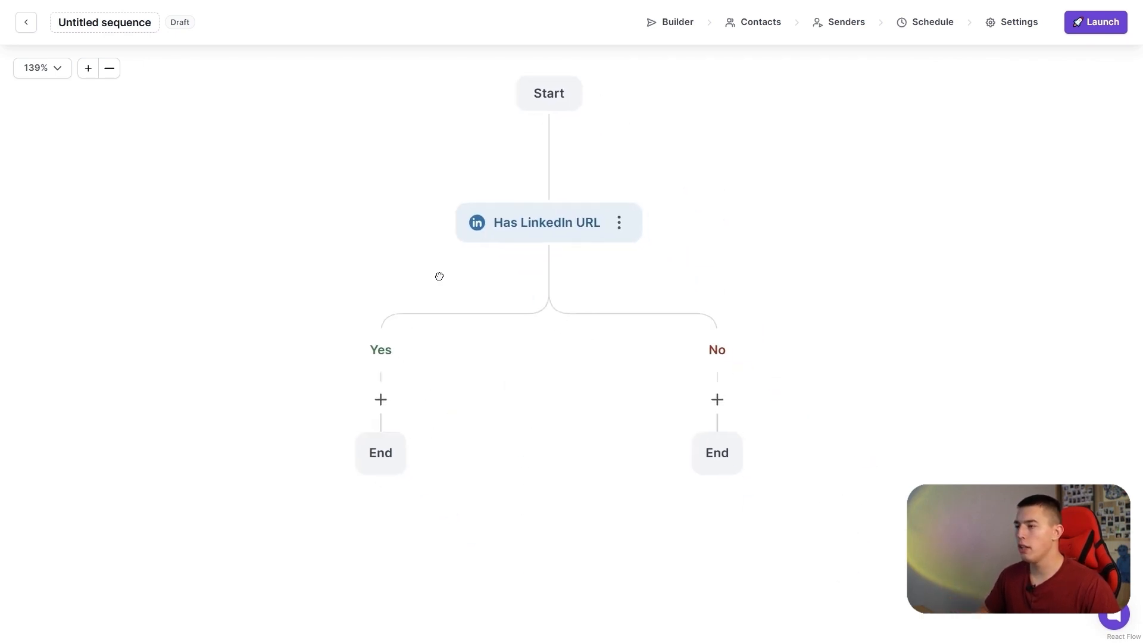
Add a Request connection step on the Yes branch of the Has LinkedIn URL condition.
scroll(439, 275, down, 1)
click(111, 72)
drag(542, 390, 554, 352)
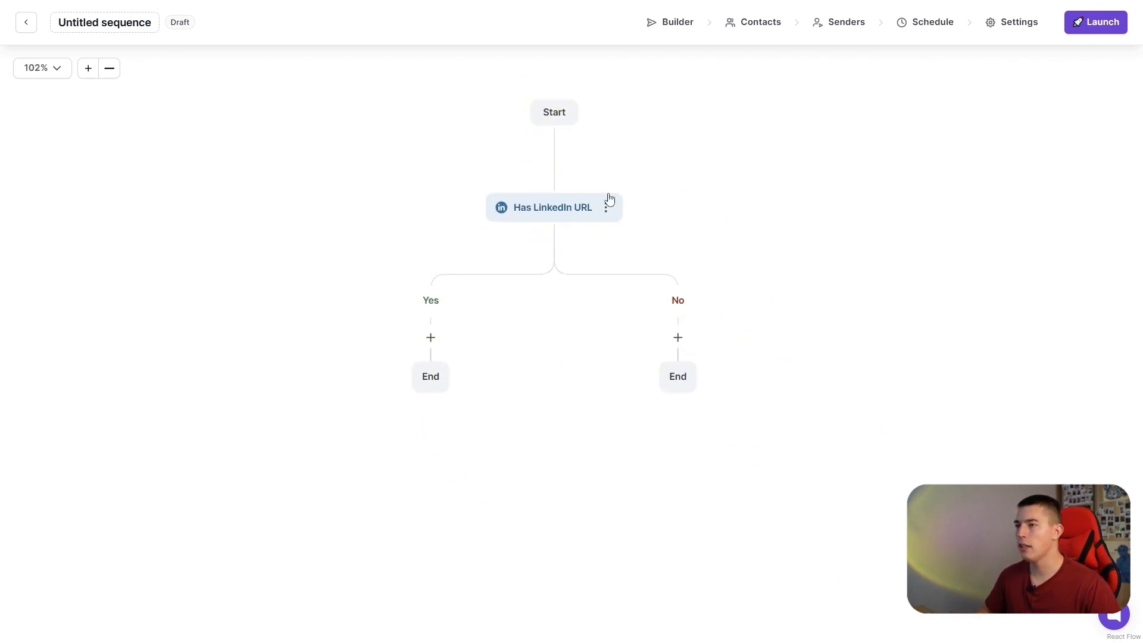
click(431, 337)
click(397, 407)
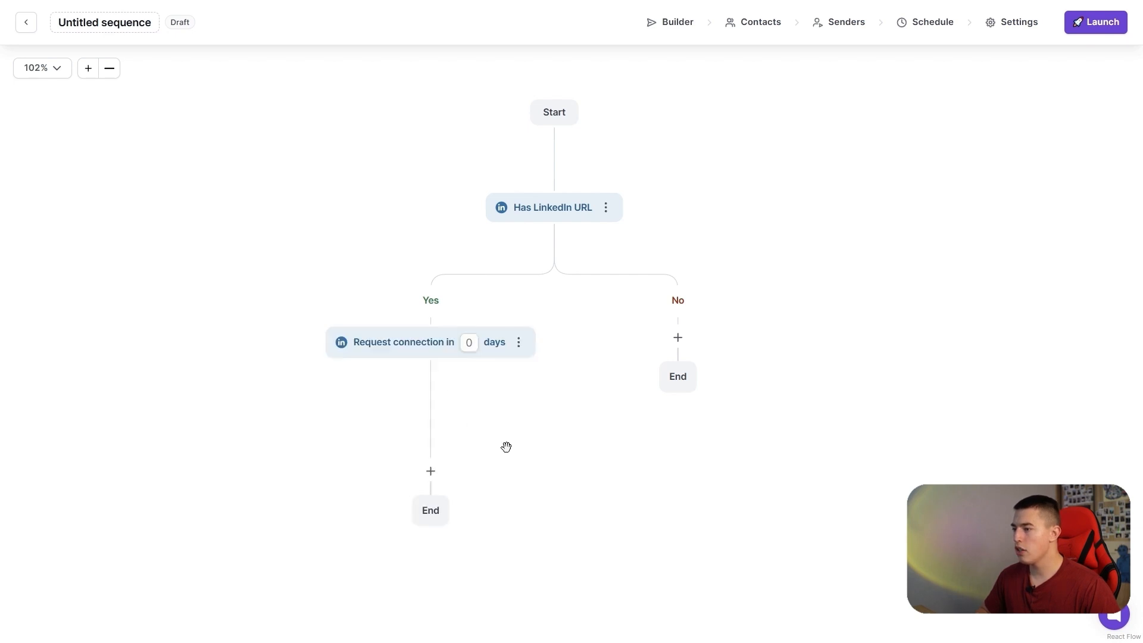
Add a Request connection accepted condition below the Request connection step.
drag(505, 446, 545, 334)
click(471, 359)
click(472, 448)
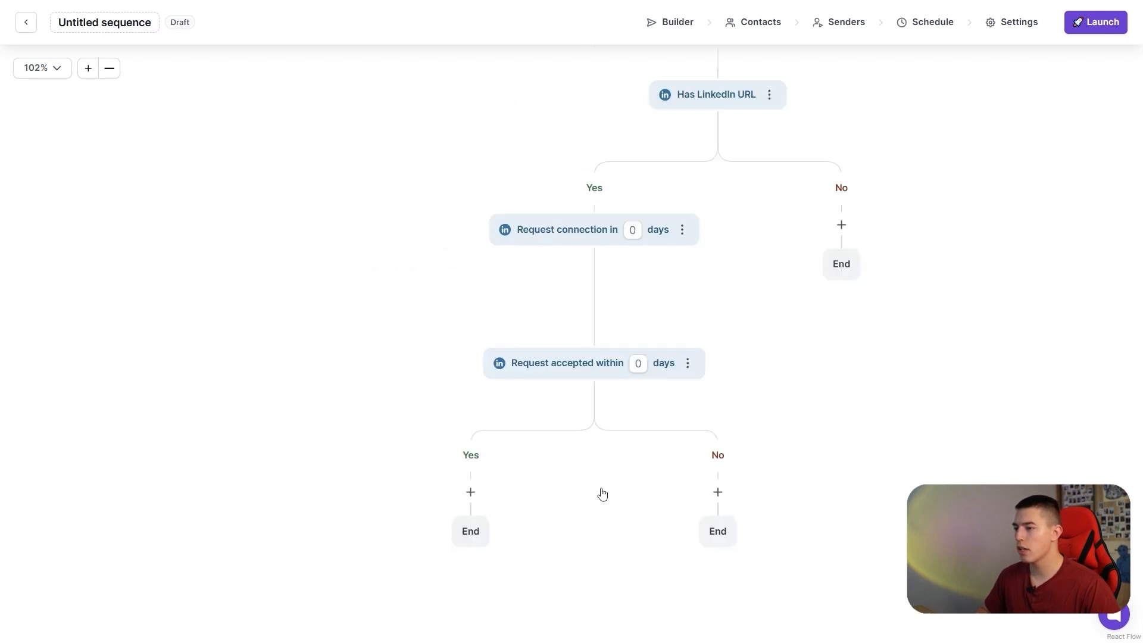
Add a LinkedIn Send message step on the accepted condition's Yes branch with a delay of 2 days.
drag(567, 456, 472, 360)
click(377, 394)
click(310, 517)
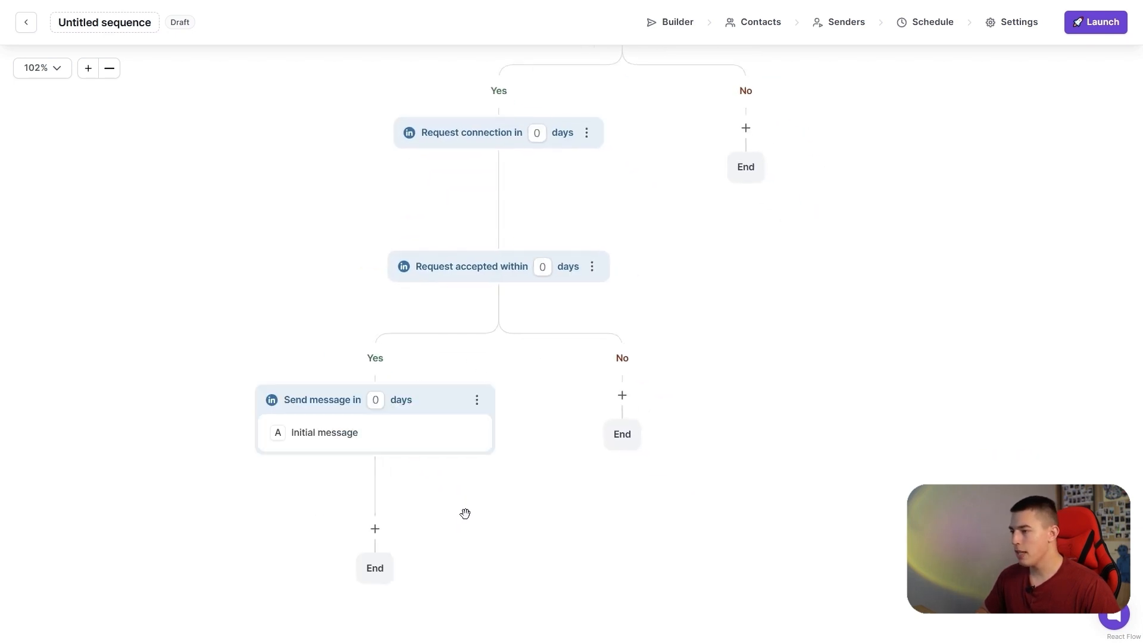
text(2)
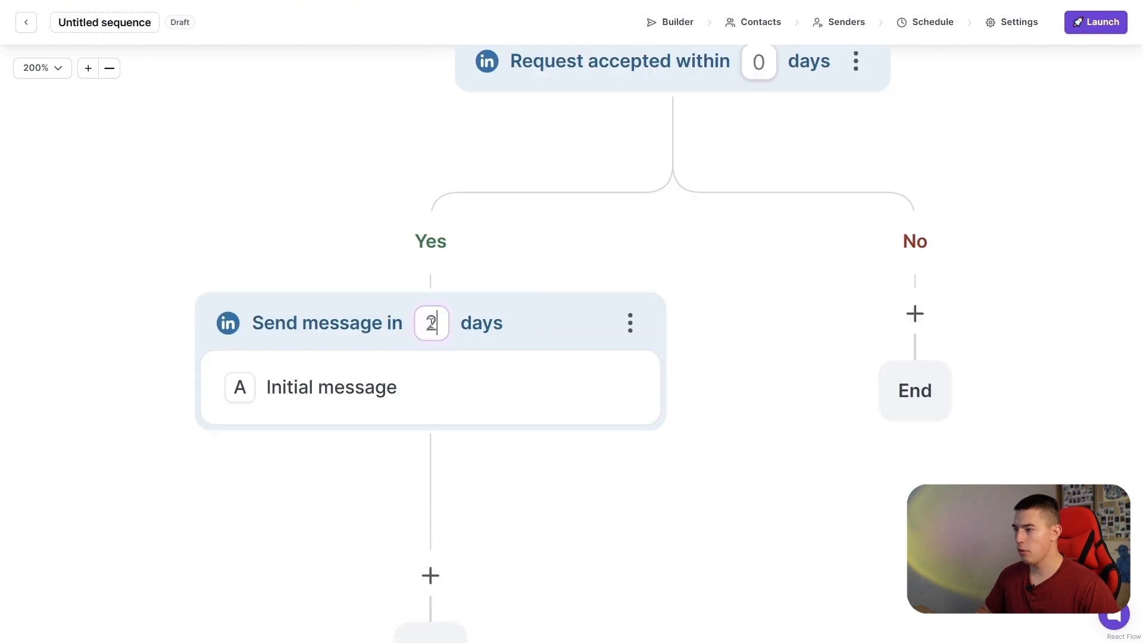
Write the initial message as a greeting with a first name, "noticed you work at company name." and "soft-cta".
click(439, 314)
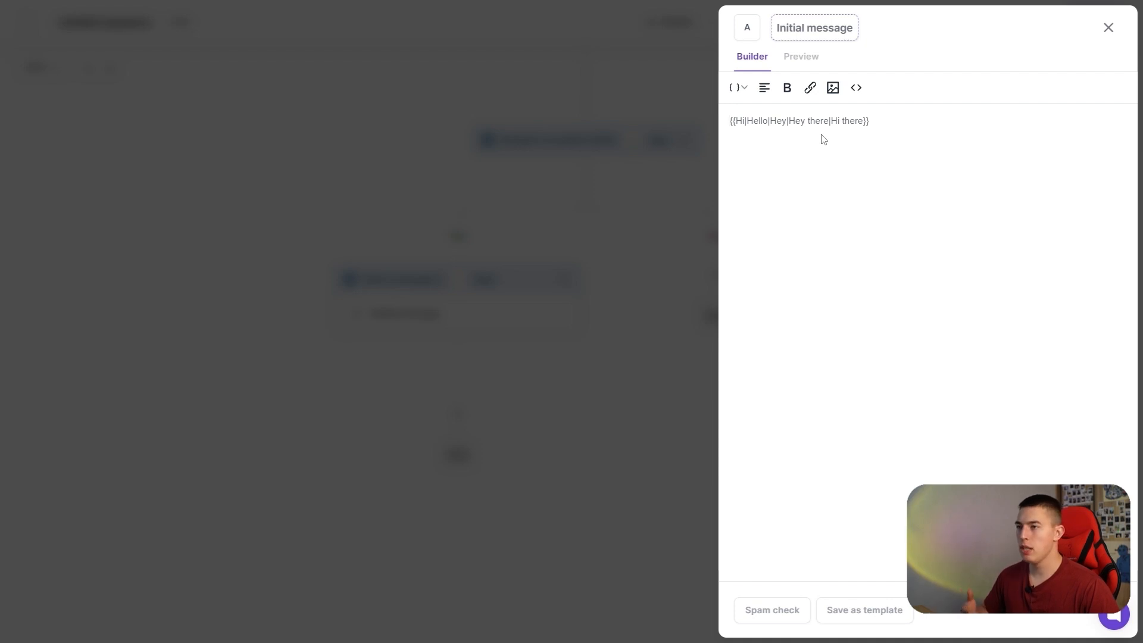
text(Hey John)
key(Return)
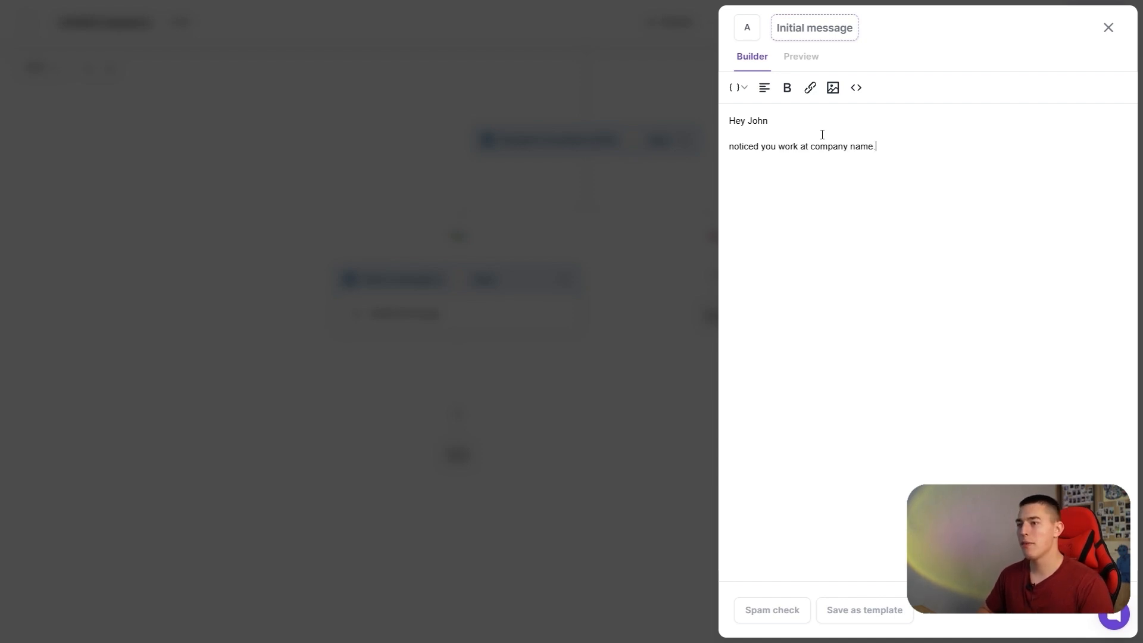
key(BackSpace)
text(soft-cta)
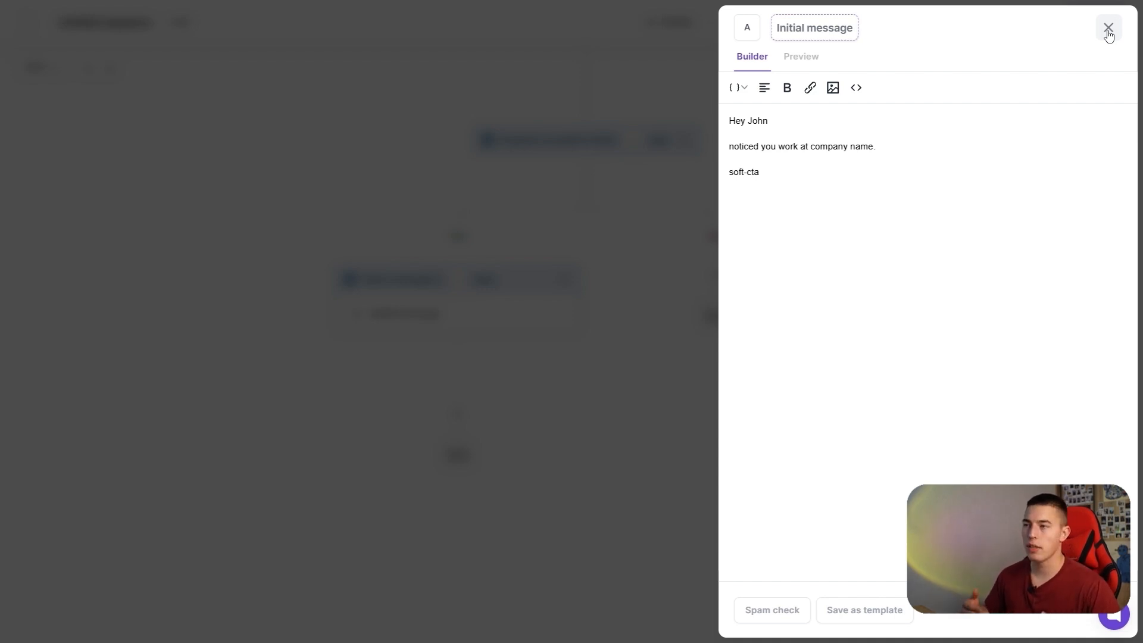
click(1109, 31)
Add a second LinkedIn Send message step below the initial message and title its message "Follow up".
click(457, 413)
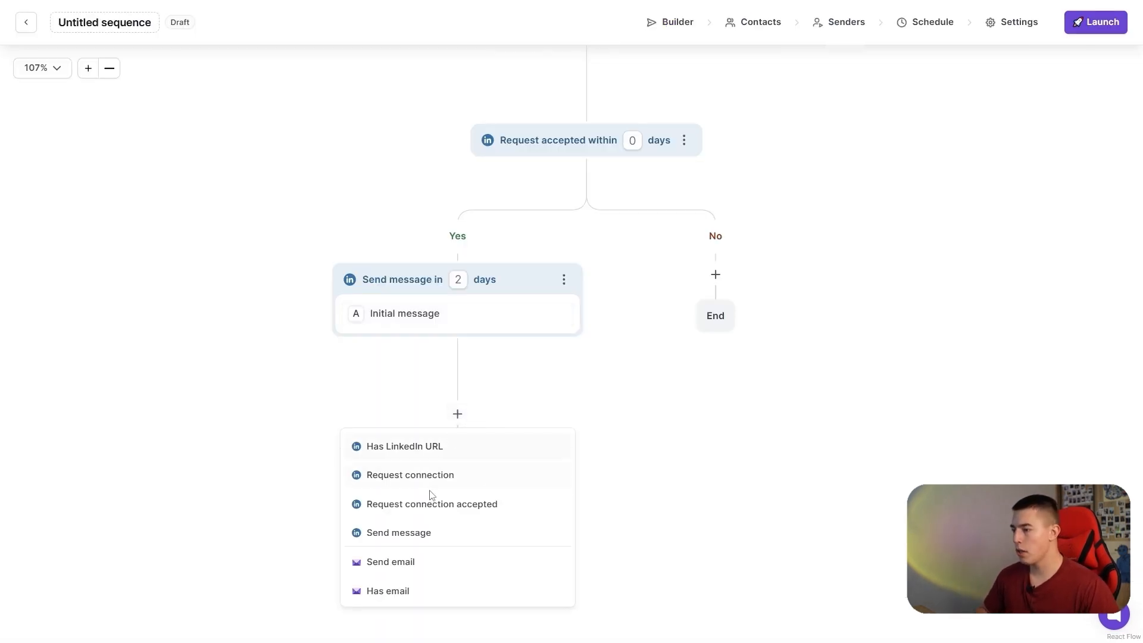
click(419, 533)
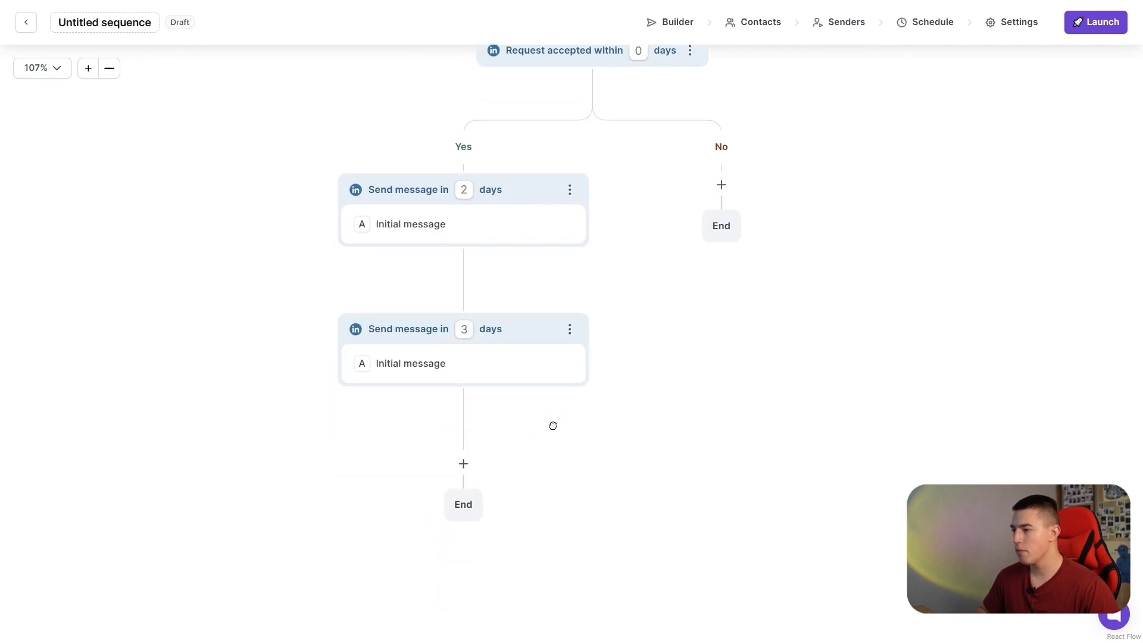
click(789, 28)
text(Follow up)
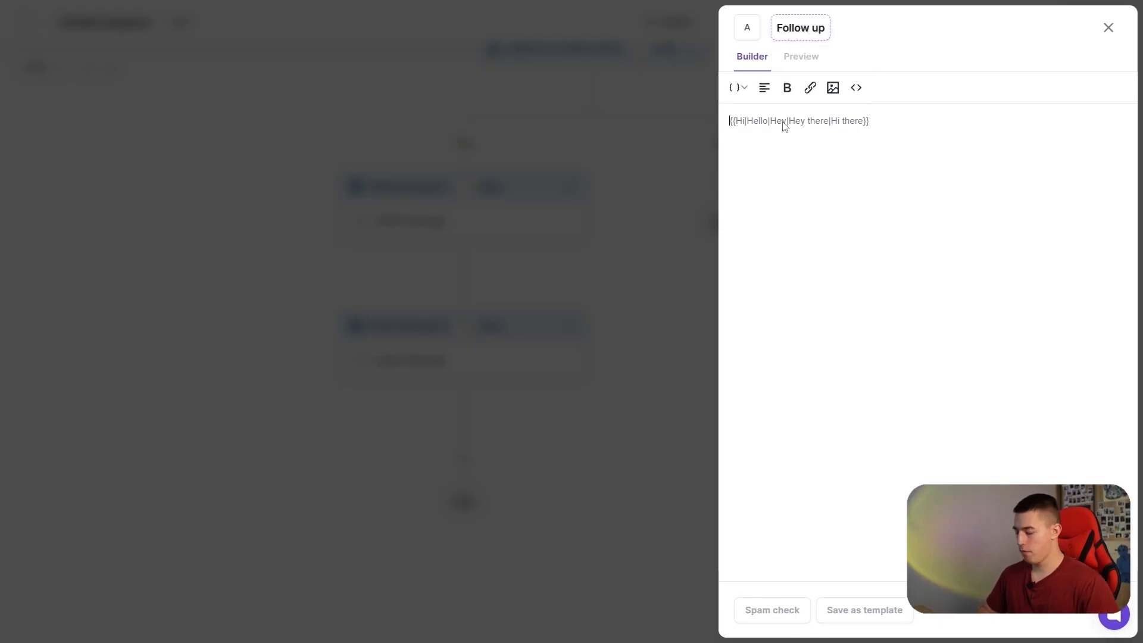
Enter "Hey, just bumping this." as the follow-up message text and return to the builder canvas.
click(784, 123)
text(Hey, just bumping this.)
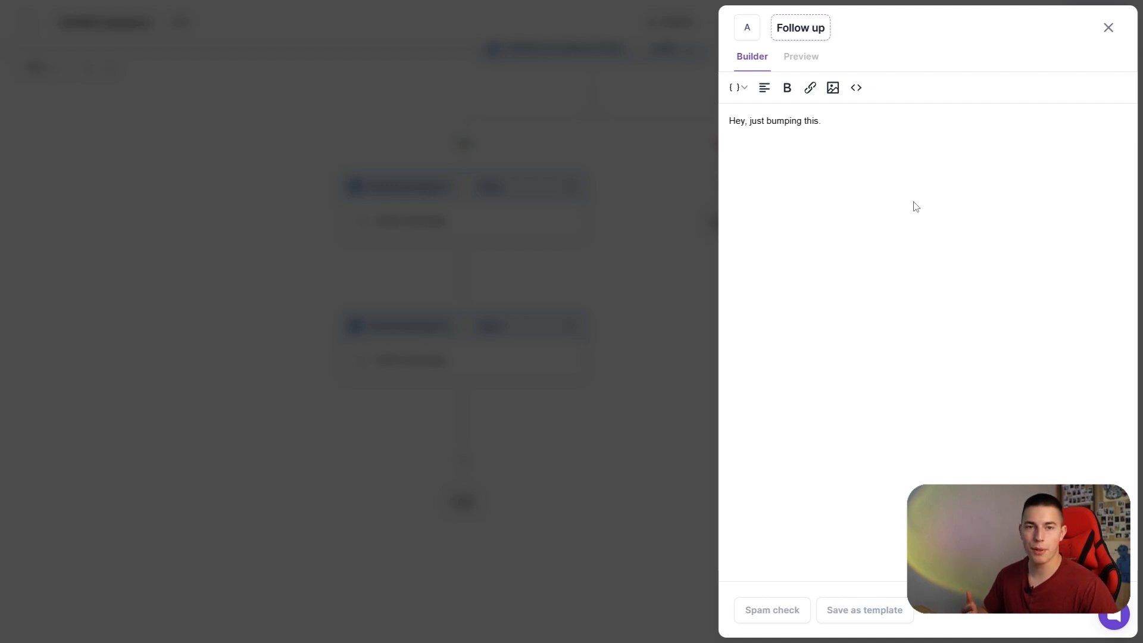
click(583, 320)
Review the sequence flow from the LinkedIn URL check through the connection request to the two messages.
scroll(583, 320, down, 2)
drag(615, 294, 579, 423)
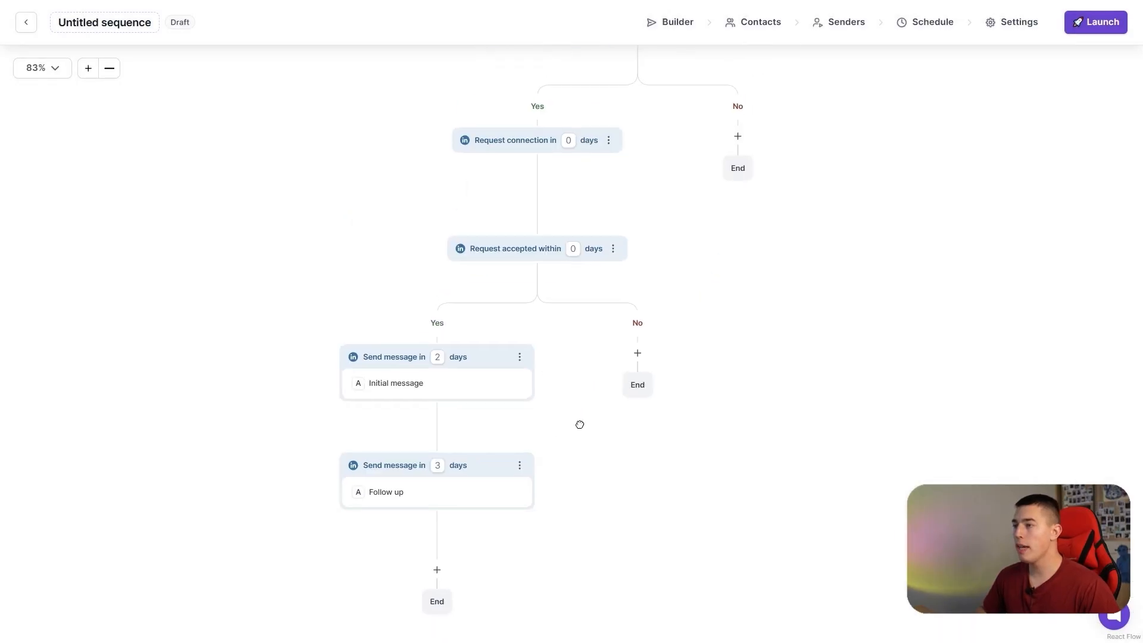
scroll(641, 213, up, 3)
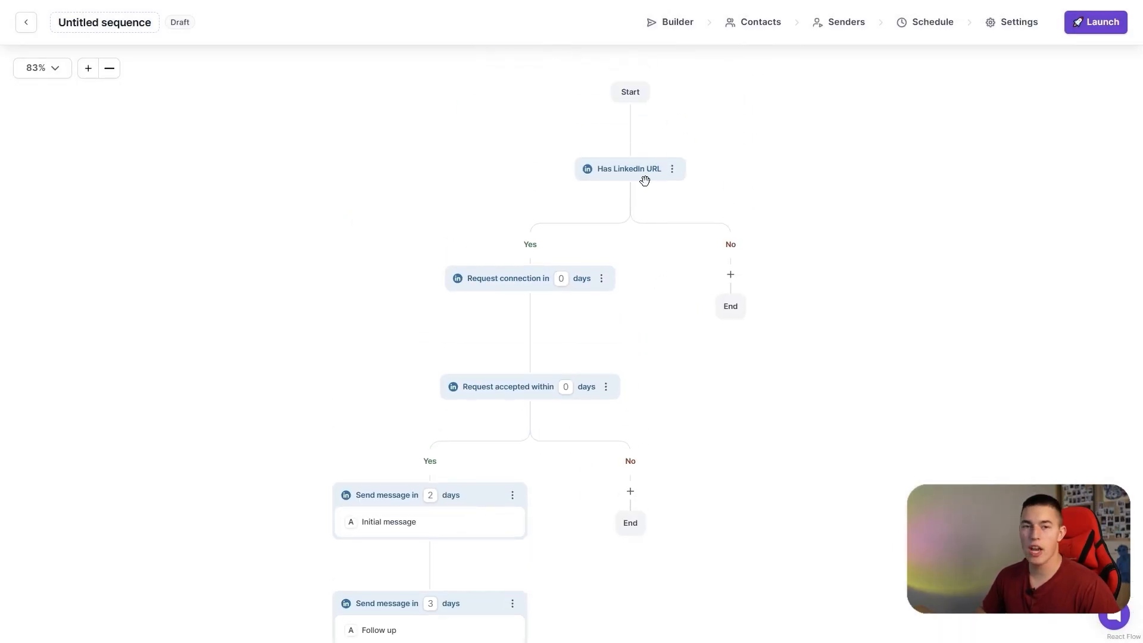
drag(440, 284, 477, 179)
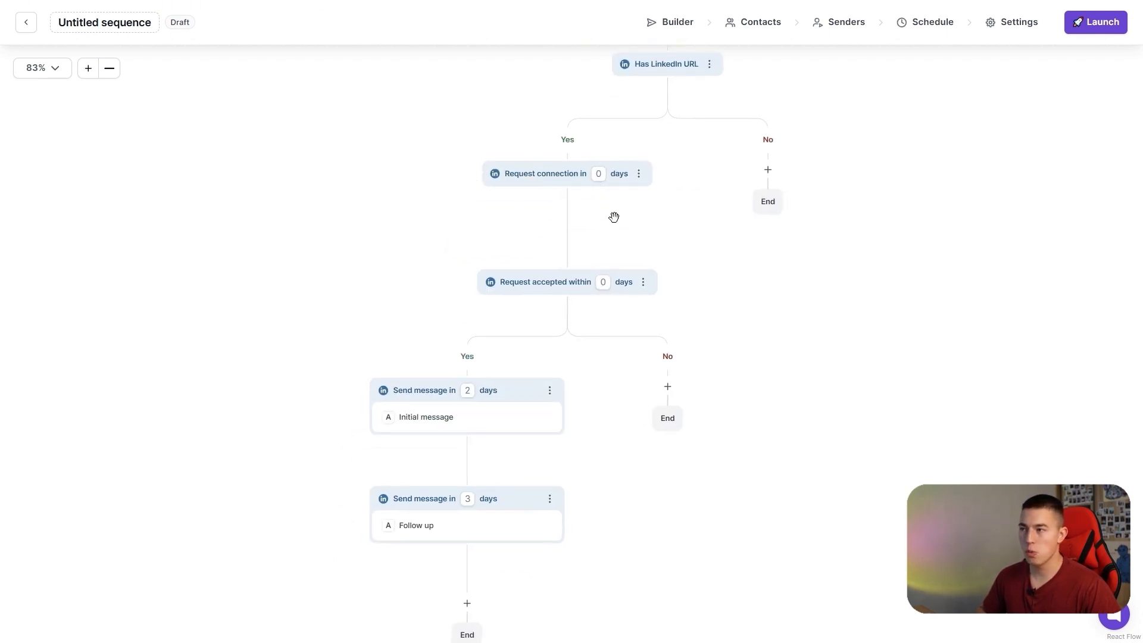
drag(502, 322, 441, 209)
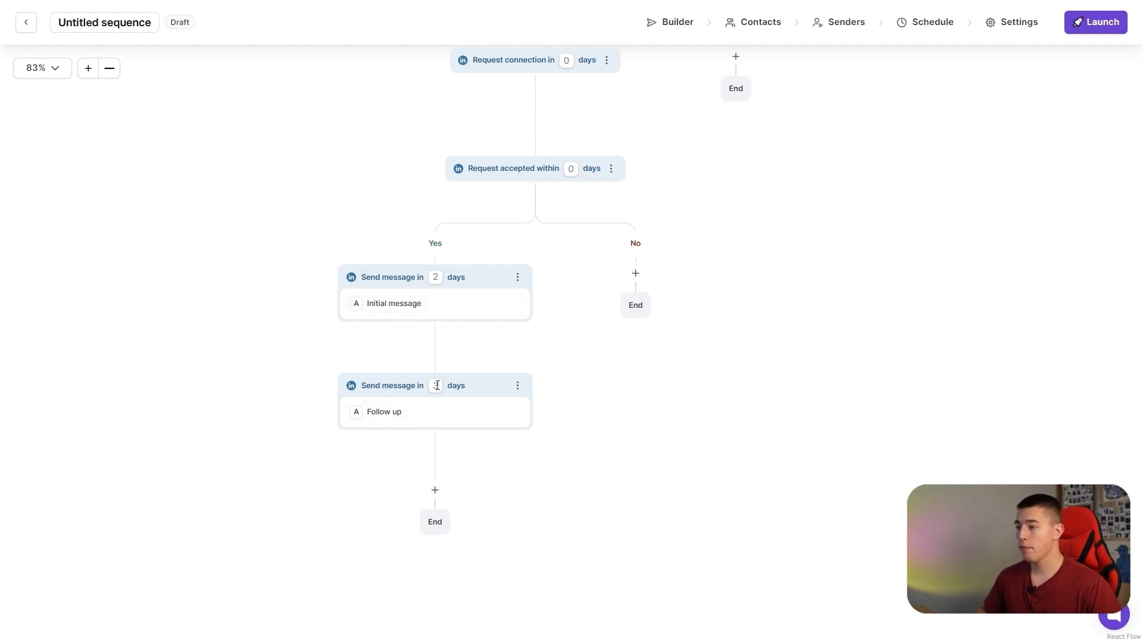
drag(652, 344, 496, 484)
drag(674, 306, 671, 398)
drag(593, 392, 695, 221)
scroll(539, 274, up, 3)
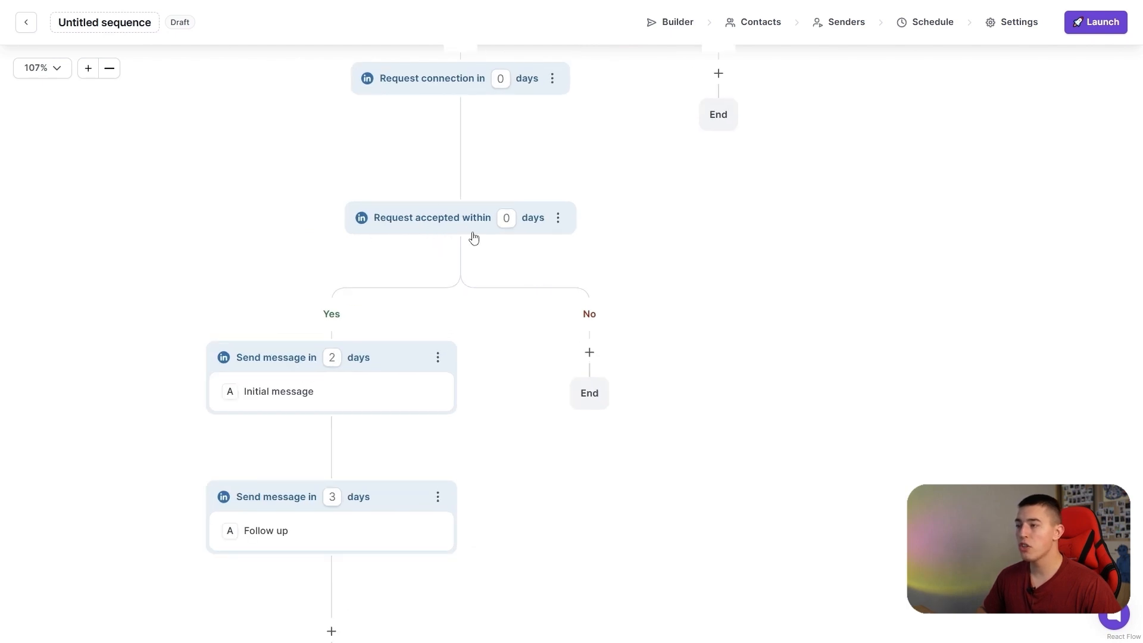
Add a Has email condition on the No branch of Request accepted, with two consecutive Send email steps on its Yes branch.
click(589, 353)
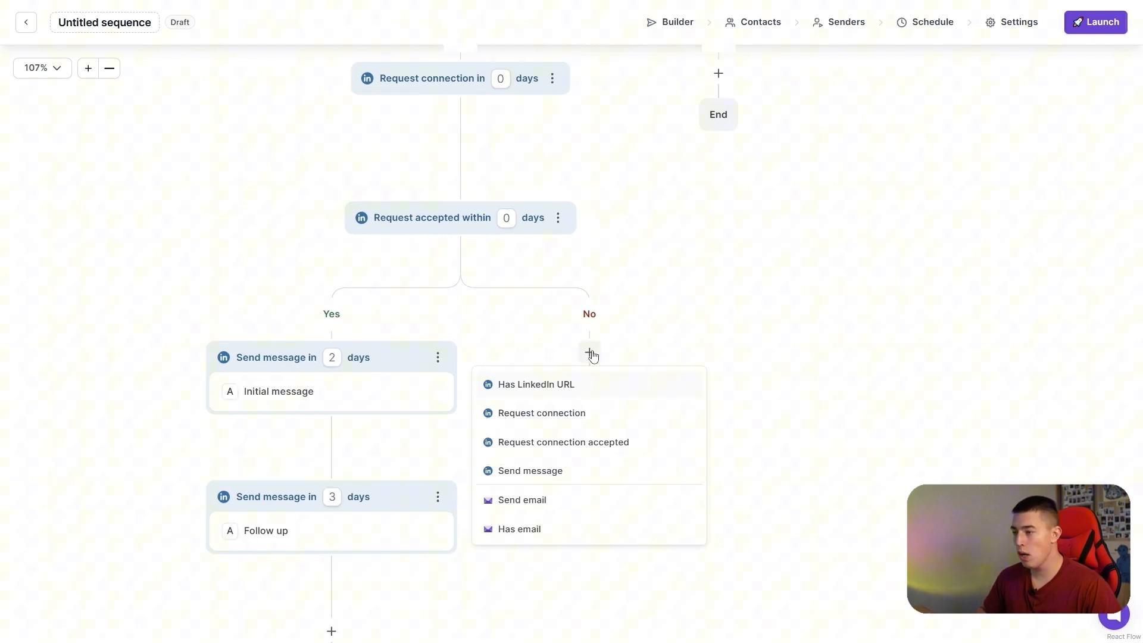
click(527, 536)
drag(689, 513, 556, 396)
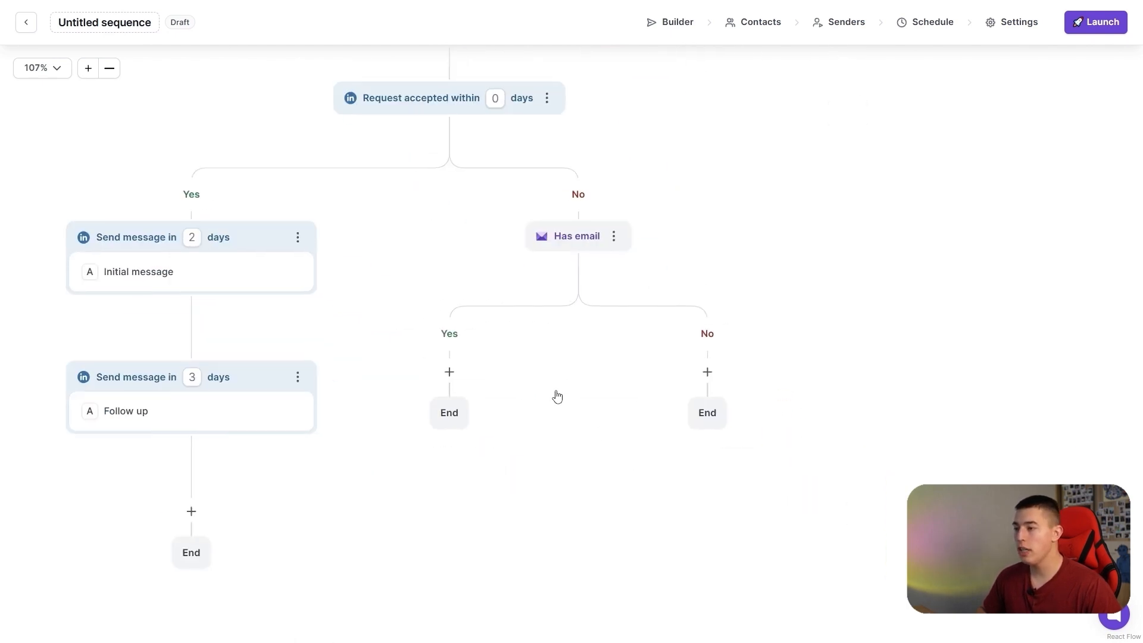
click(449, 372)
click(387, 519)
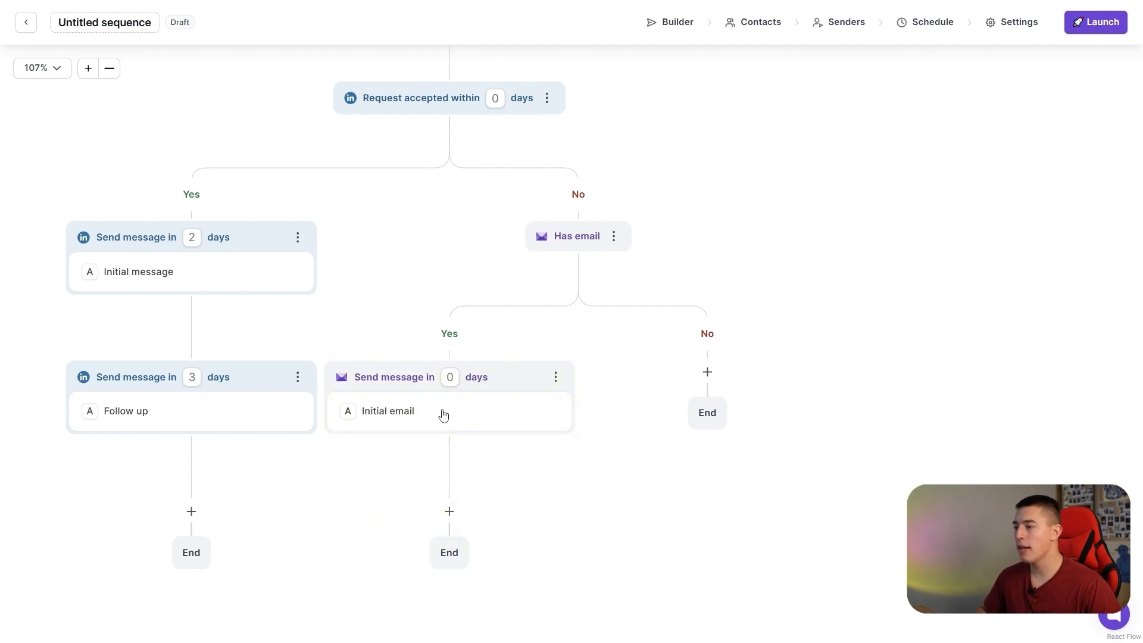
click(447, 512)
click(400, 452)
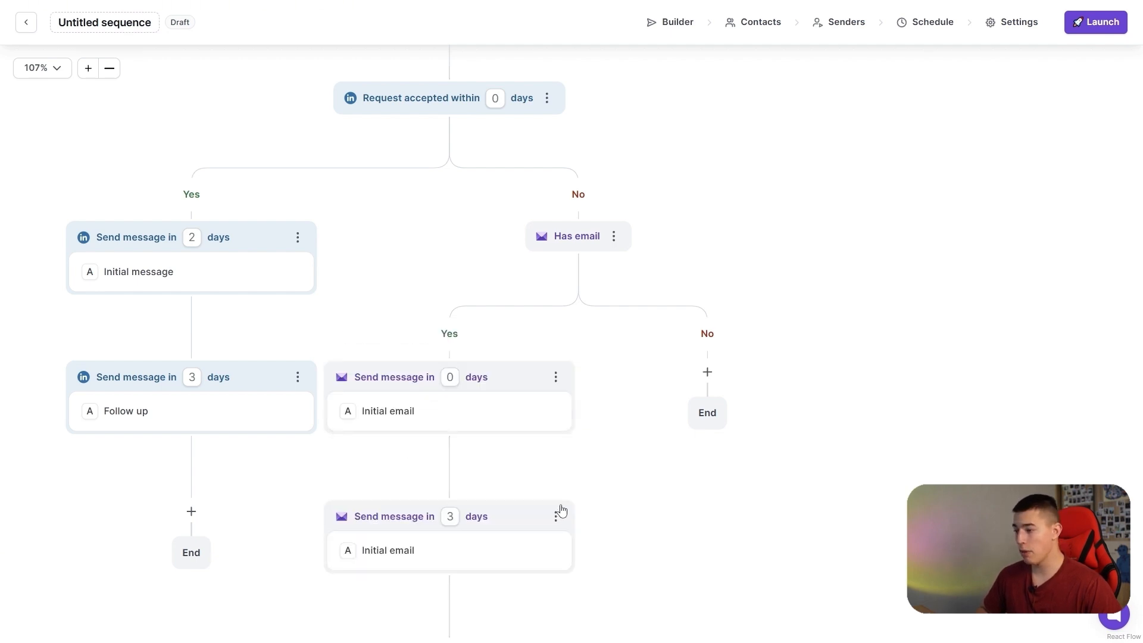
Examine the first email's subject and body editor, and return to the builder canvas.
click(480, 320)
click(360, 222)
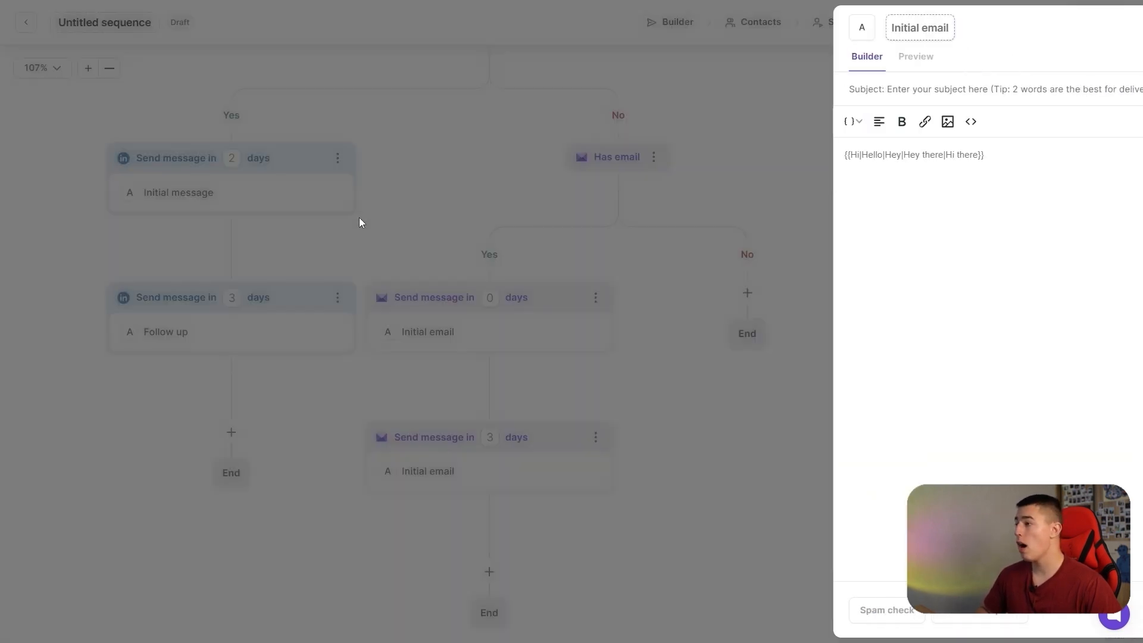
click(466, 334)
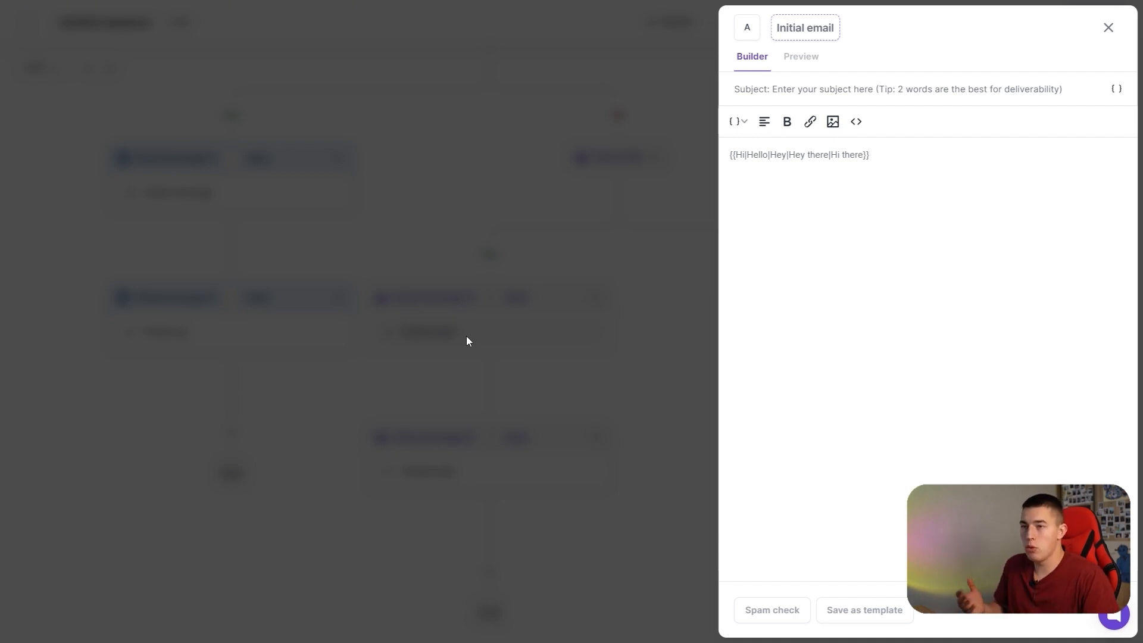
click(598, 358)
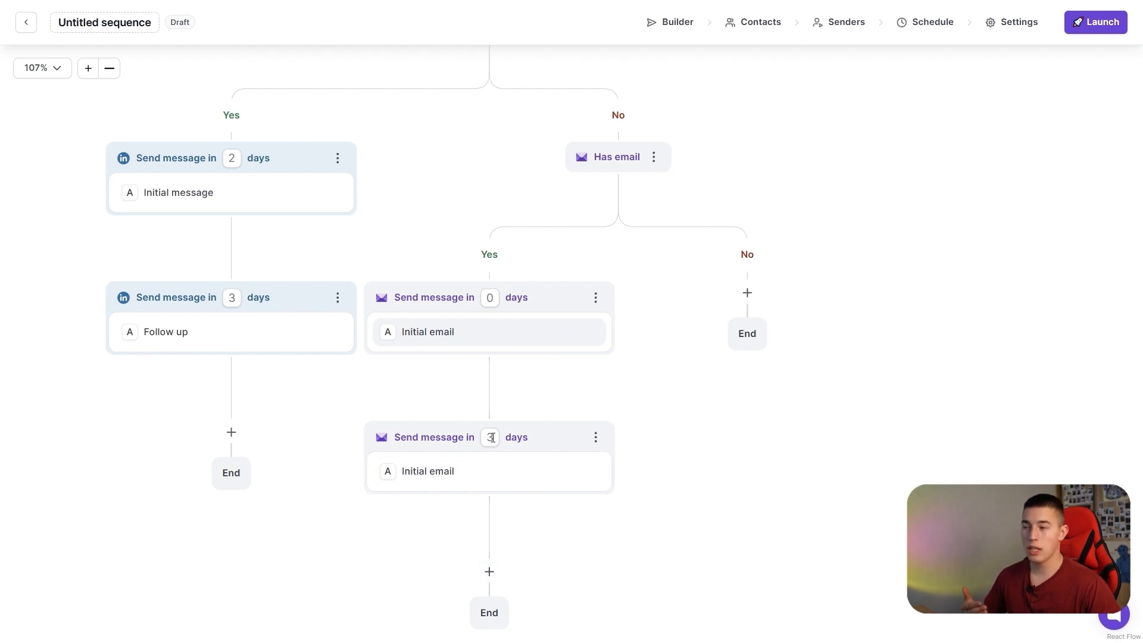
Add a Has email condition on the No branch of Has LinkedIn URL, with a Send email step on its Yes branch.
drag(648, 351, 619, 423)
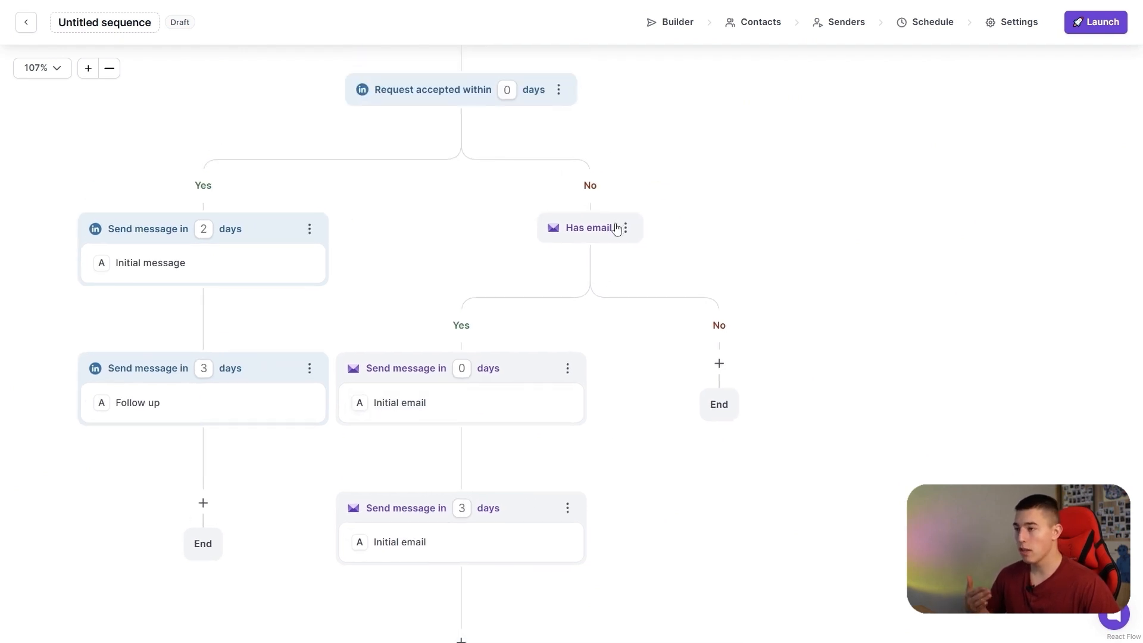
scroll(717, 375, up, 6)
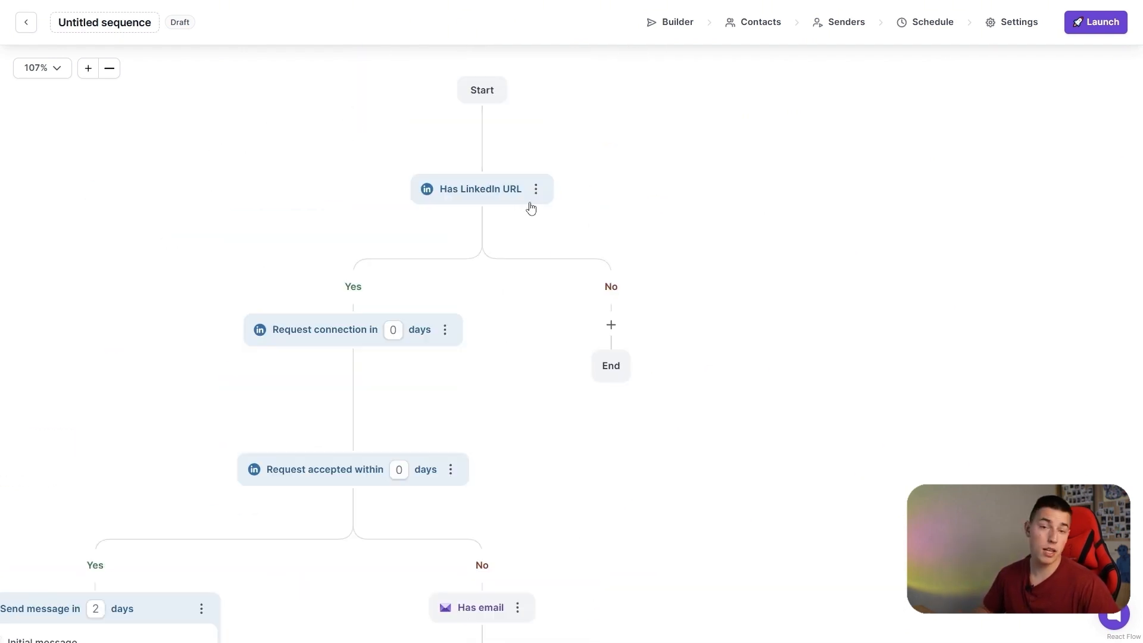
click(611, 325)
click(543, 504)
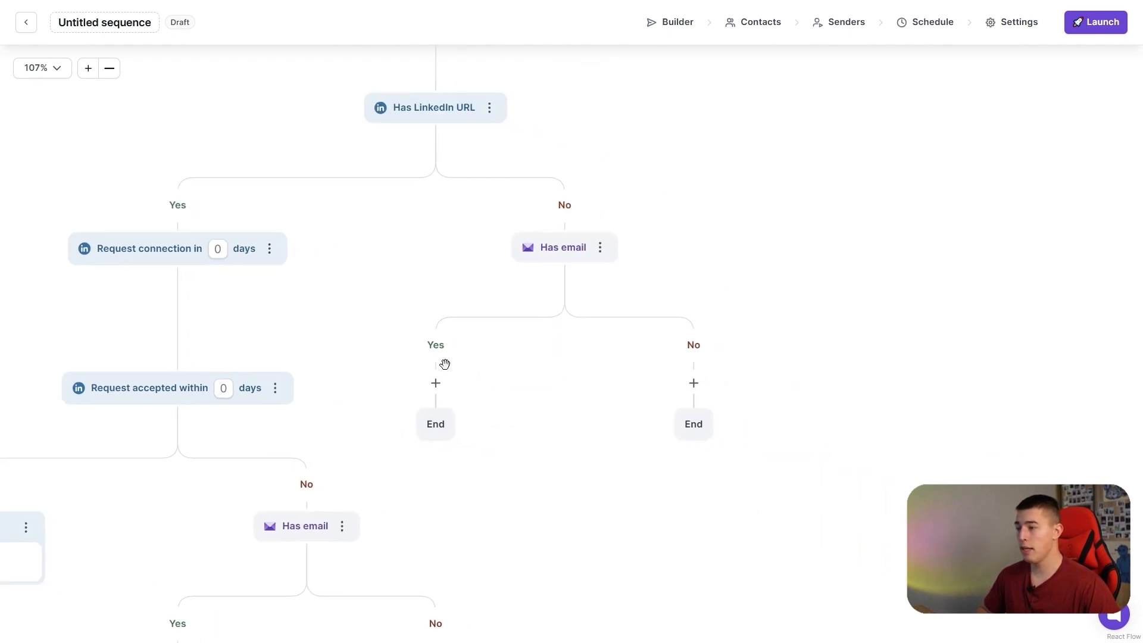
click(436, 383)
click(384, 530)
scroll(671, 501, down, 2)
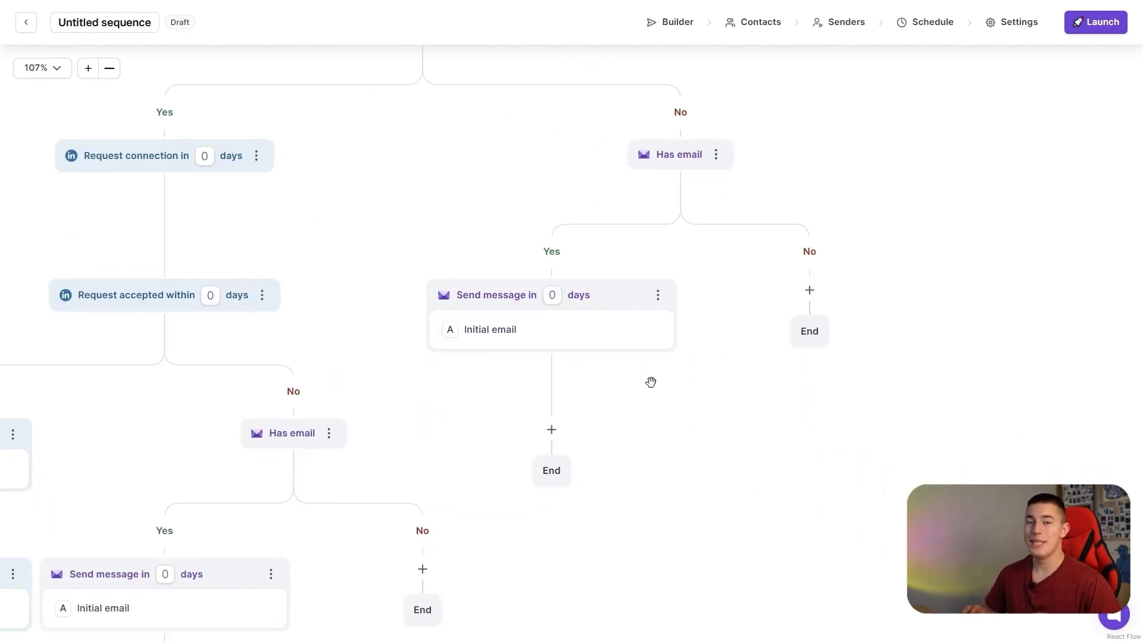
Add a Has email condition after the LinkedIn Follow up message, with a Send email step on its Yes branch.
scroll(651, 381, down, 5)
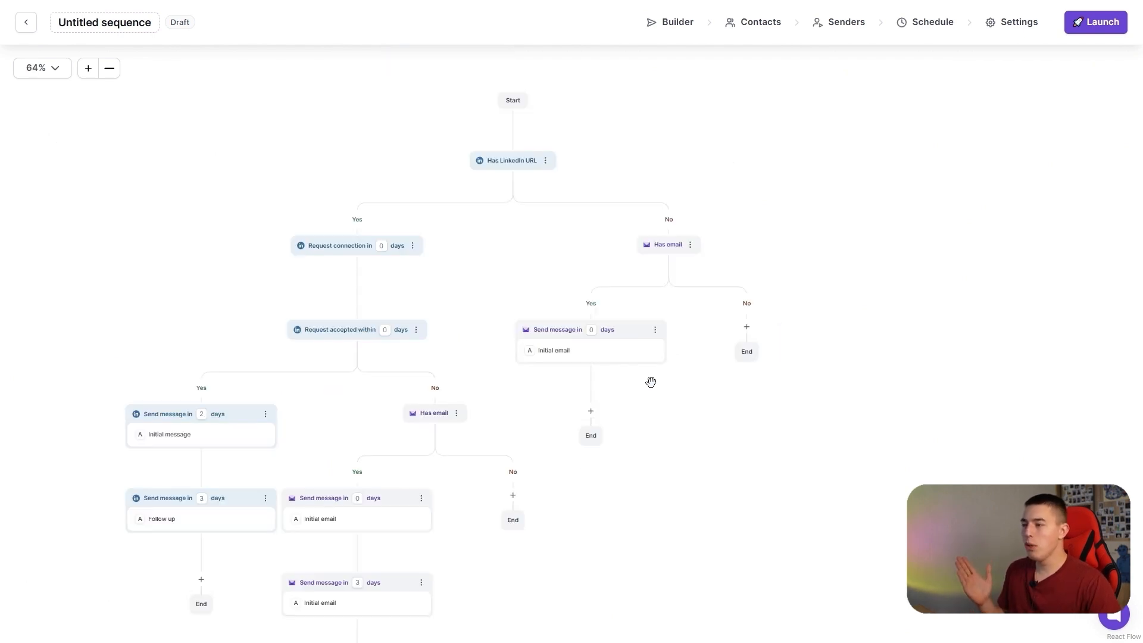
drag(648, 378, 715, 353)
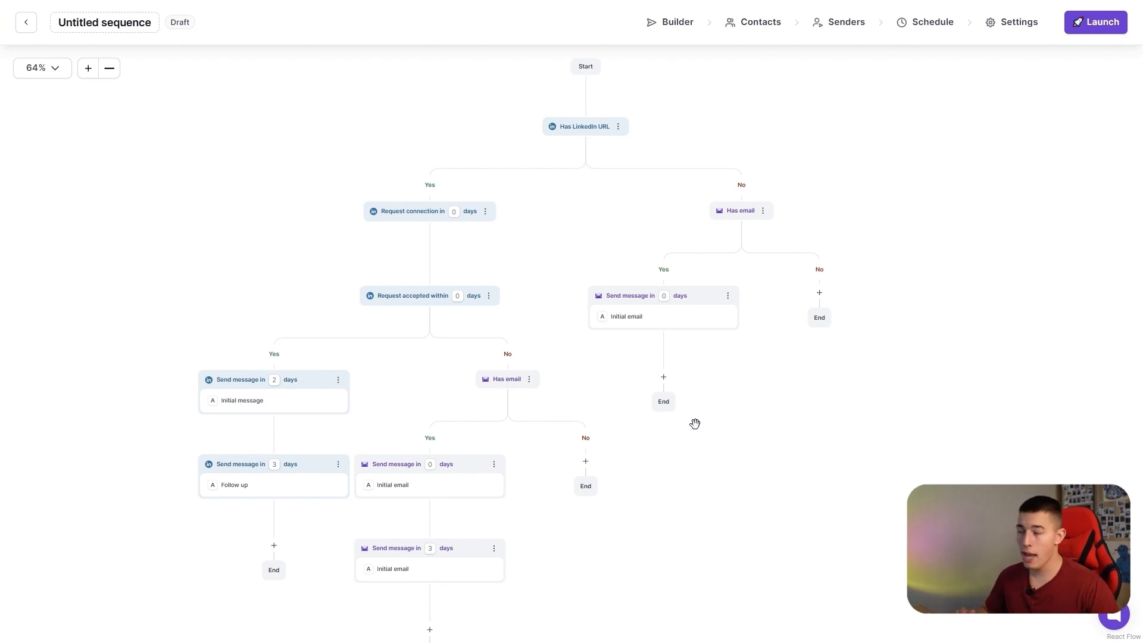
drag(312, 516, 451, 313)
scroll(451, 312, down, 1)
scroll(408, 351, up, 6)
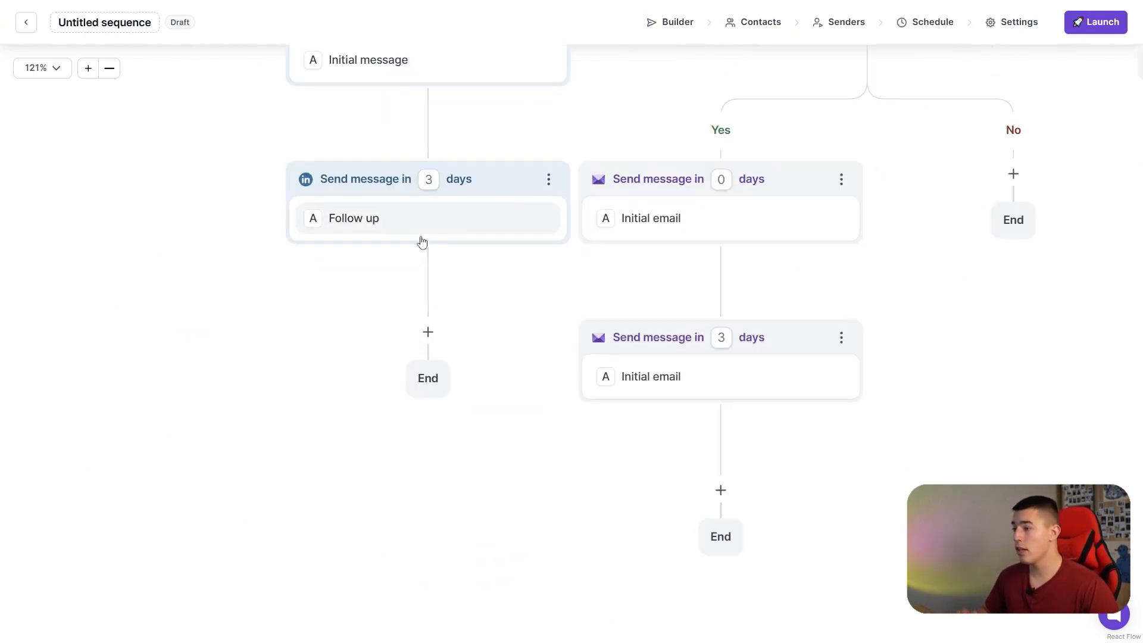
click(429, 332)
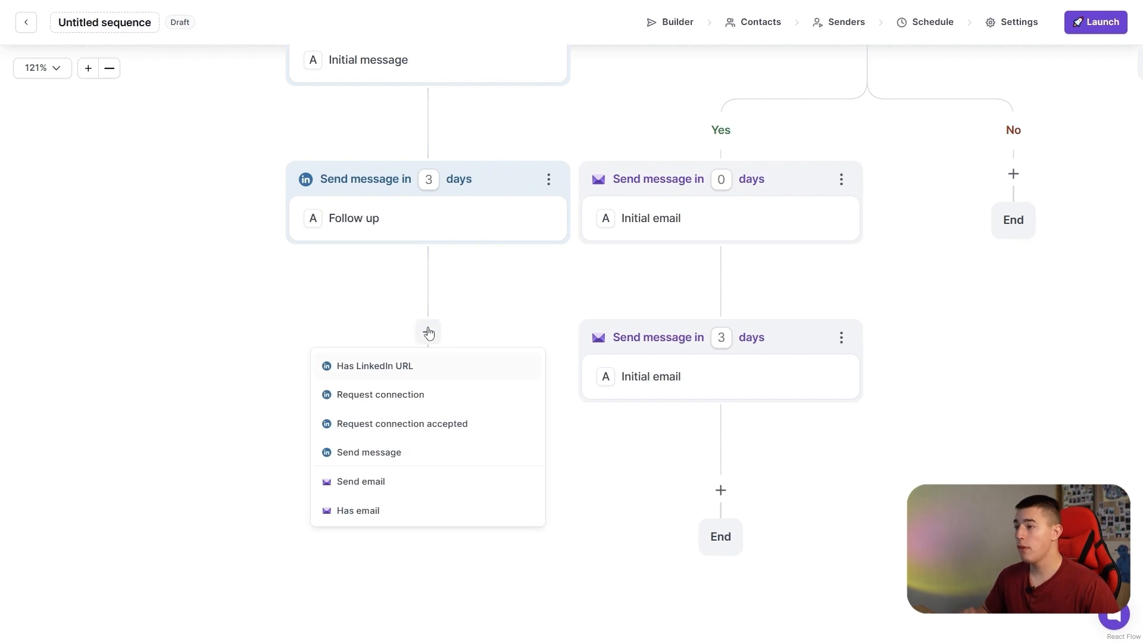
click(366, 511)
click(428, 490)
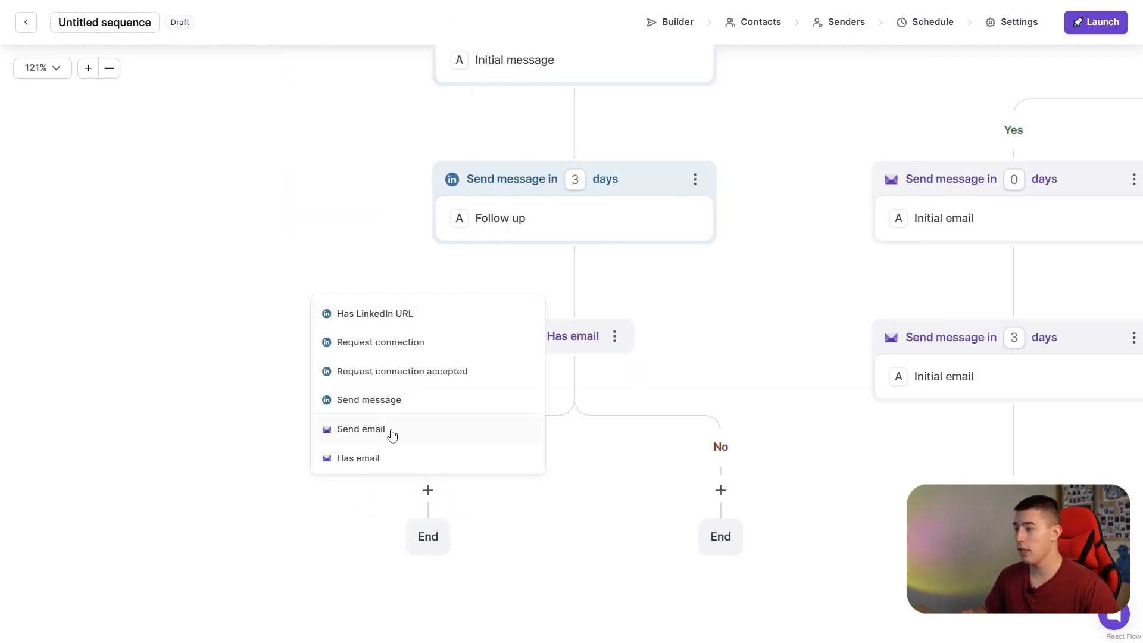
click(389, 432)
scroll(556, 429, down, 4)
drag(635, 370, 421, 488)
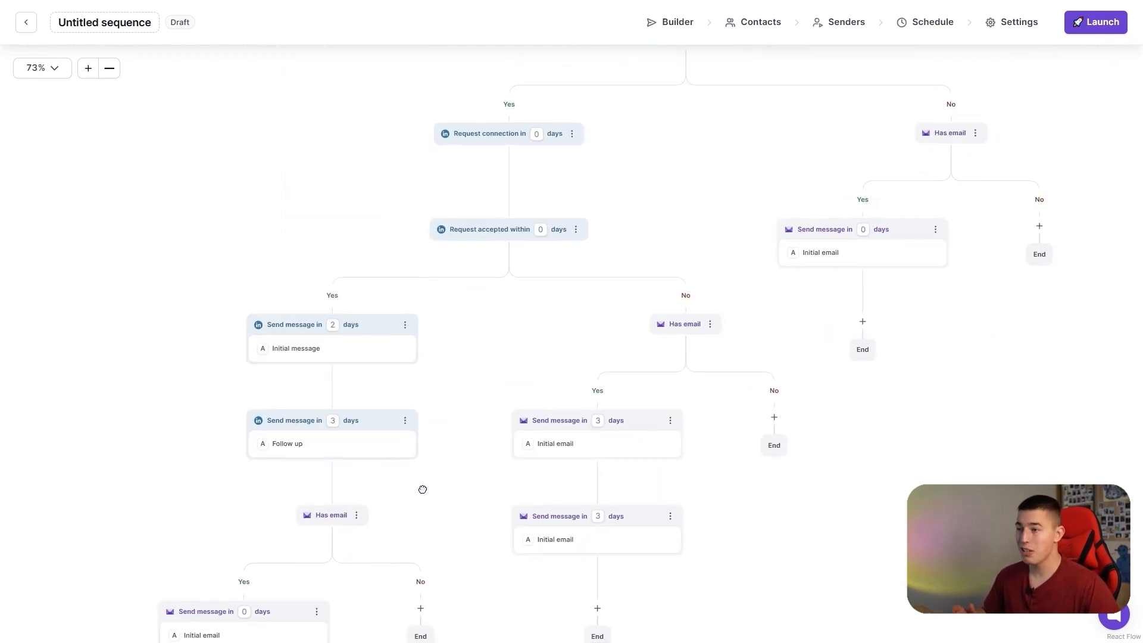
scroll(500, 444, down, 1)
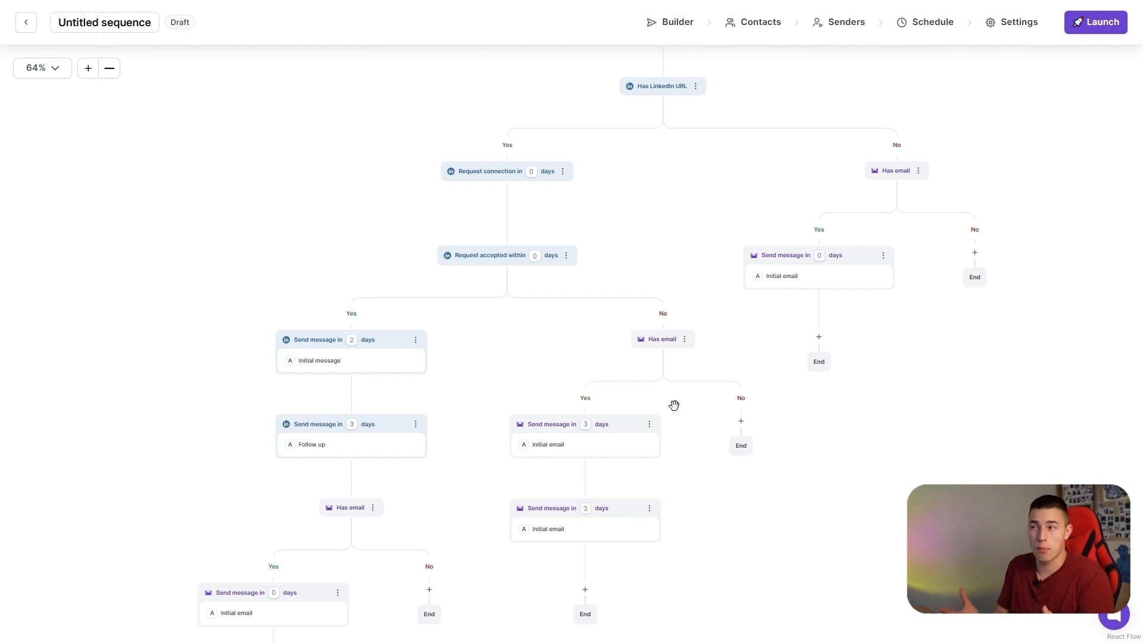
drag(703, 380, 685, 362)
scroll(684, 362, up, 2)
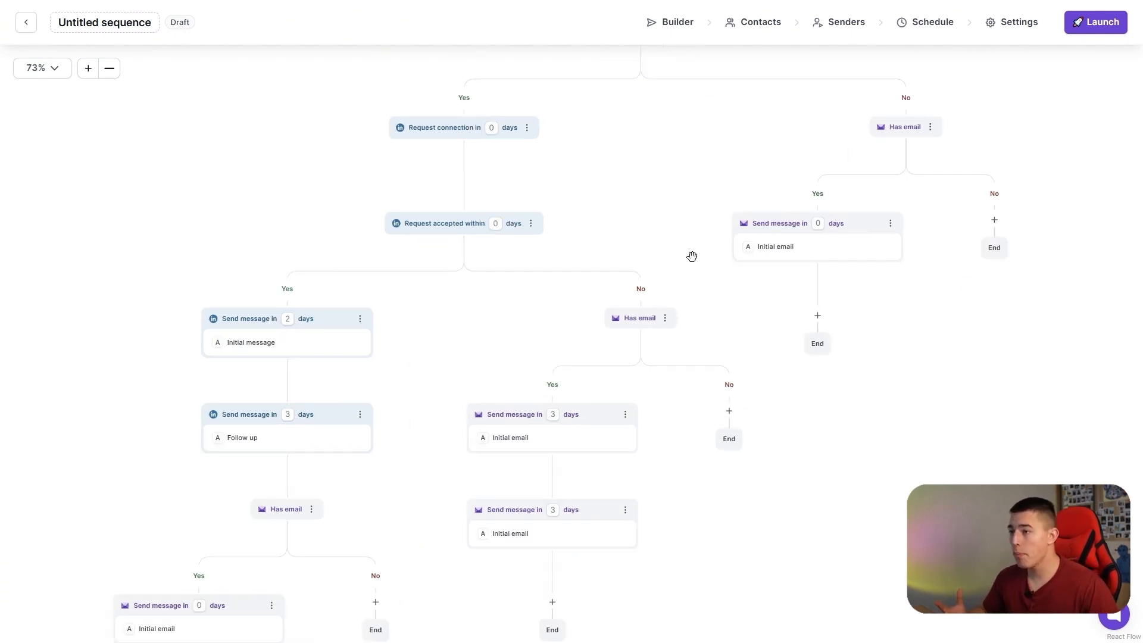
Add two existing contacts from the second page of the contact list to the sequence.
click(753, 29)
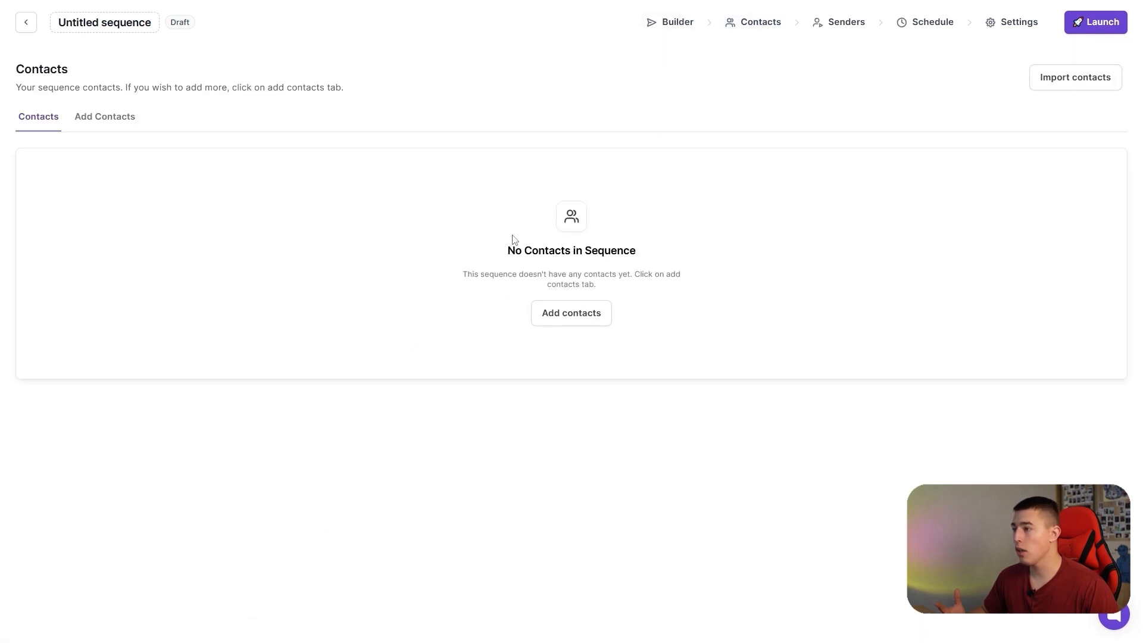
click(108, 119)
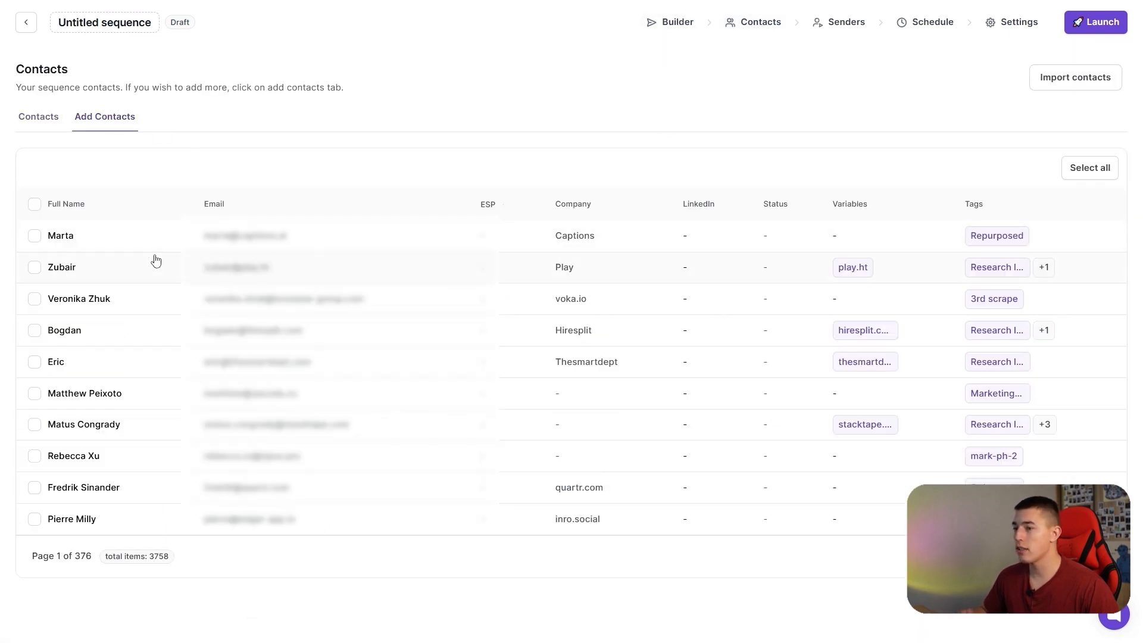
click(1094, 557)
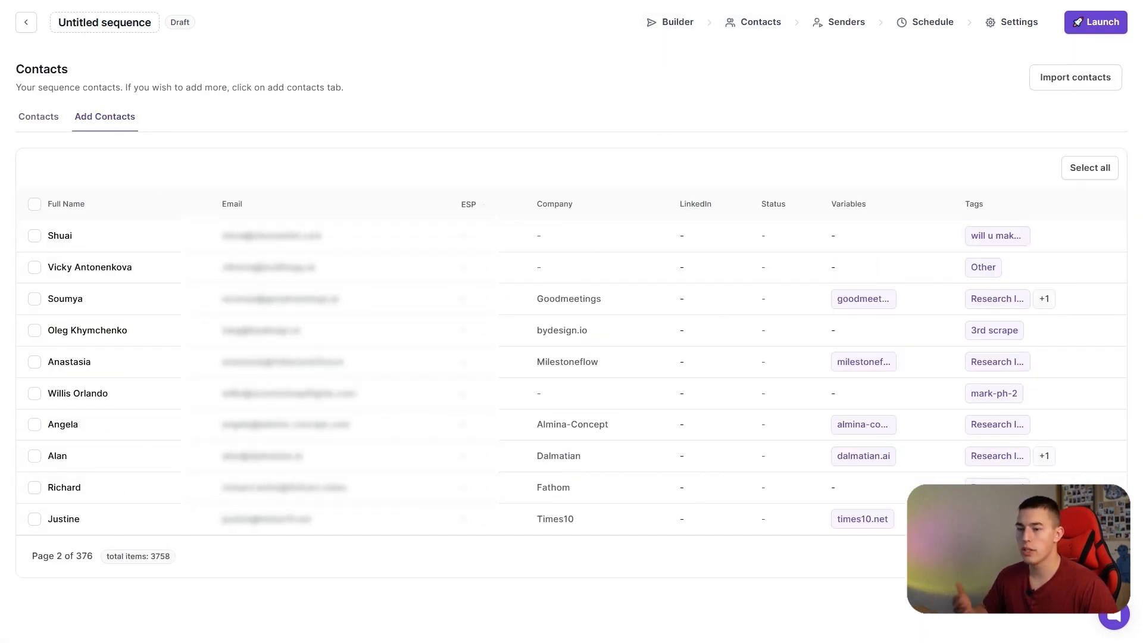
click(34, 395)
click(34, 362)
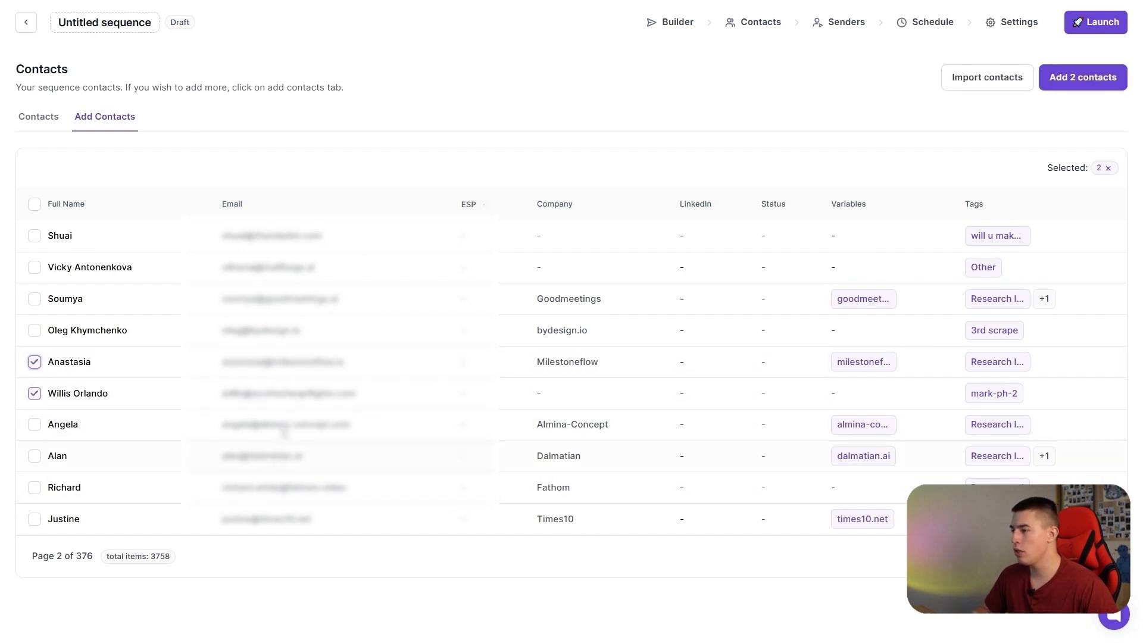
click(1090, 78)
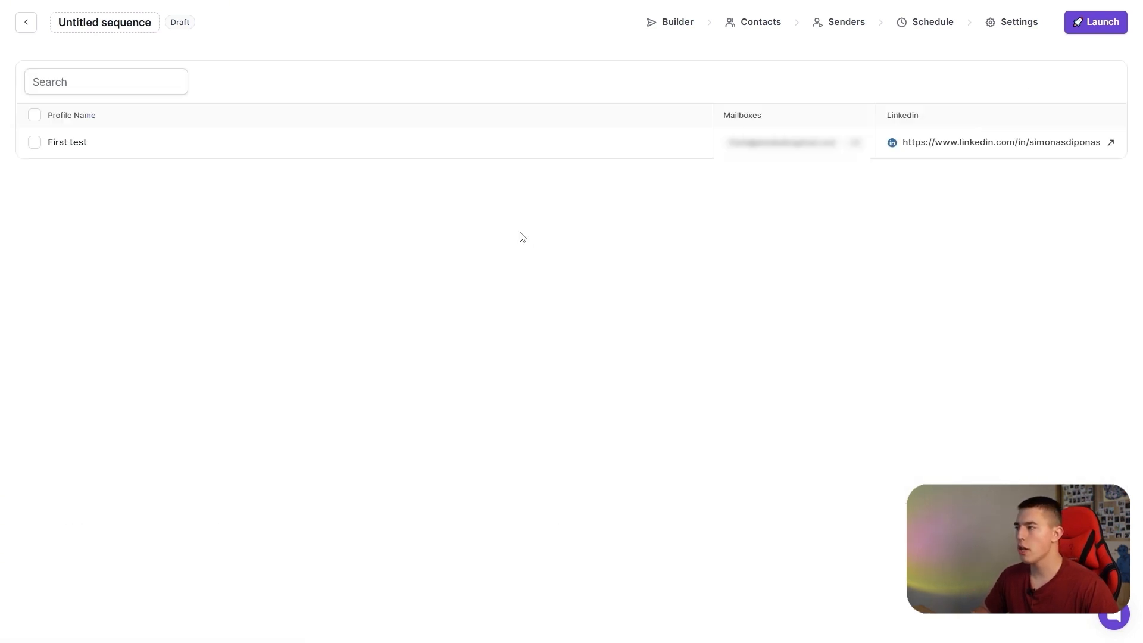
Assign the "First test" sender profile to the sequence and review the daily sending hours in its schedule.
click(34, 142)
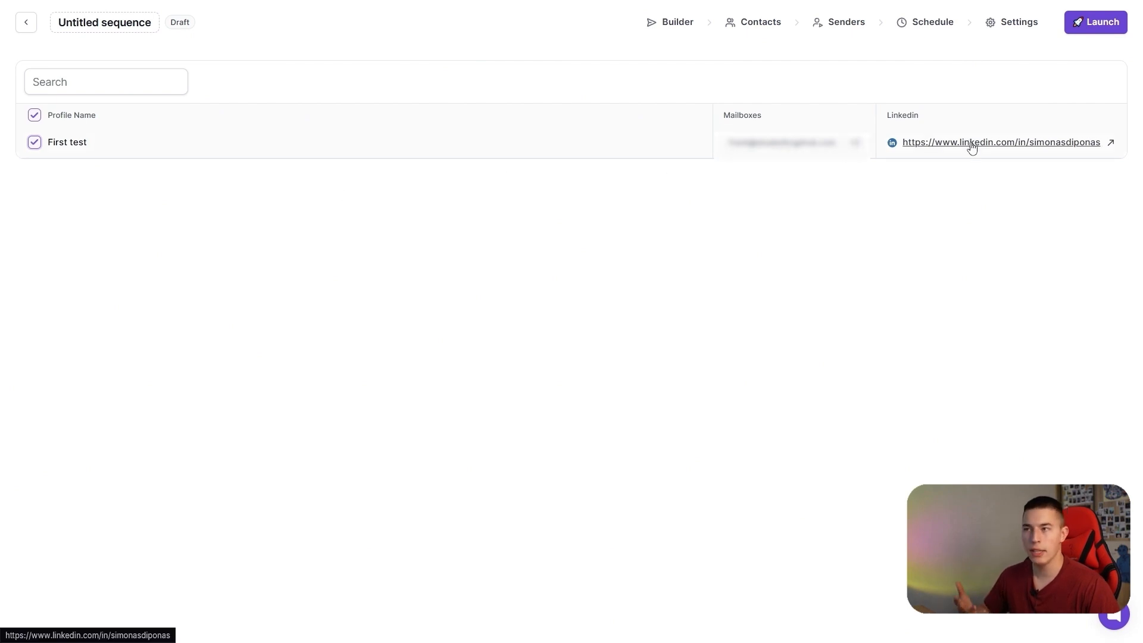
click(924, 27)
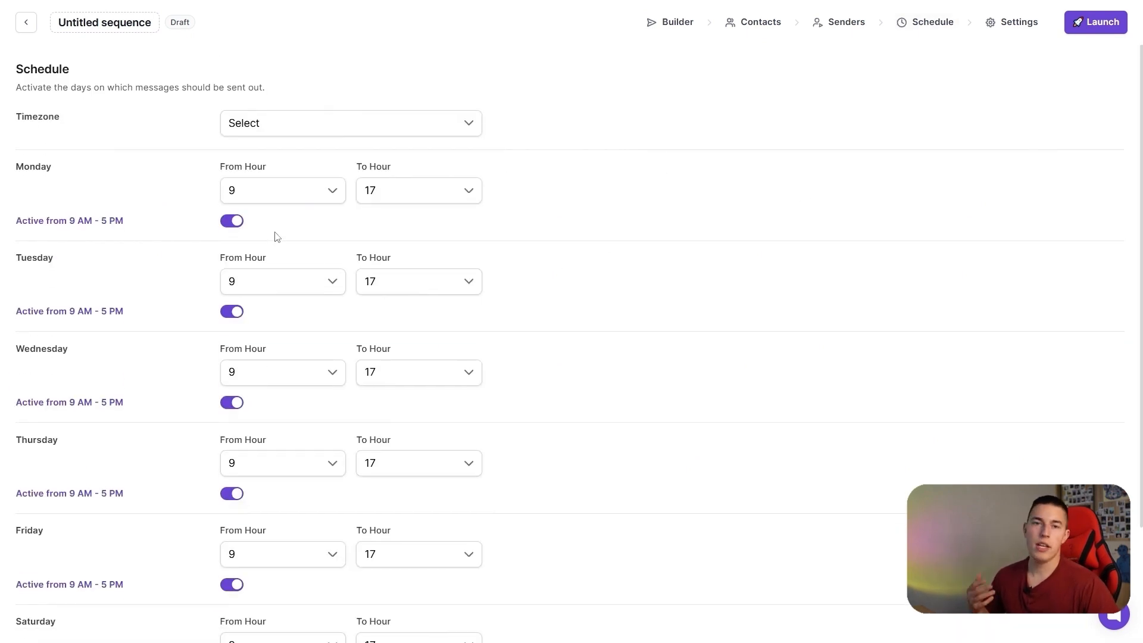
scroll(276, 236, down, 2)
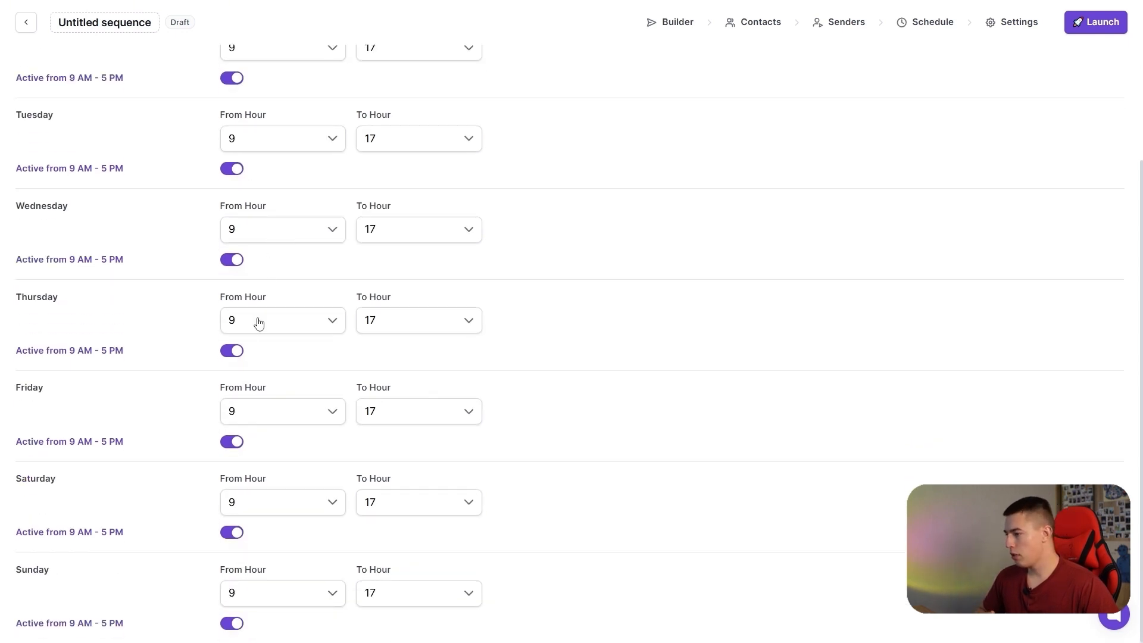
scroll(299, 326, up, 2)
Turn off open rate tracking and enable plain text emails in the sequence settings, and launch the sequence.
click(1012, 22)
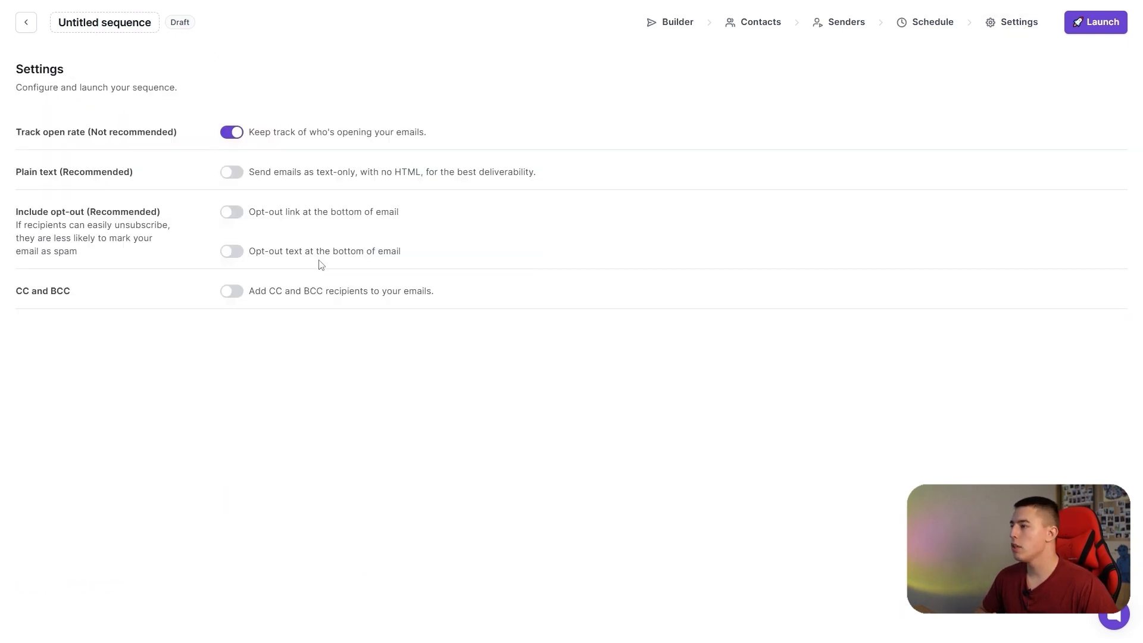
click(236, 134)
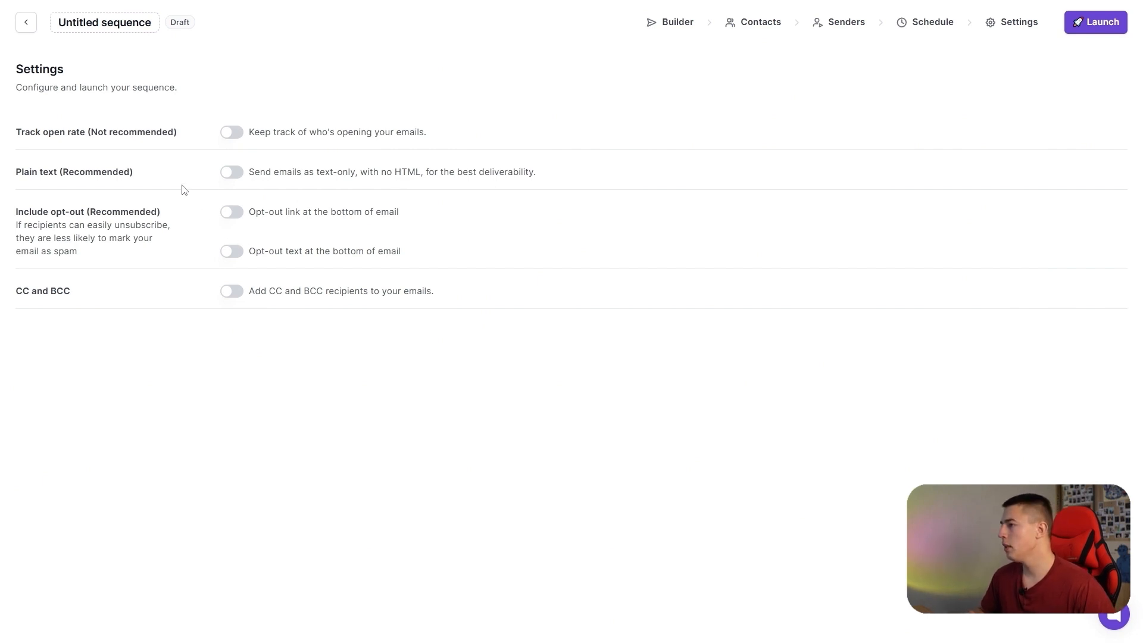
click(225, 175)
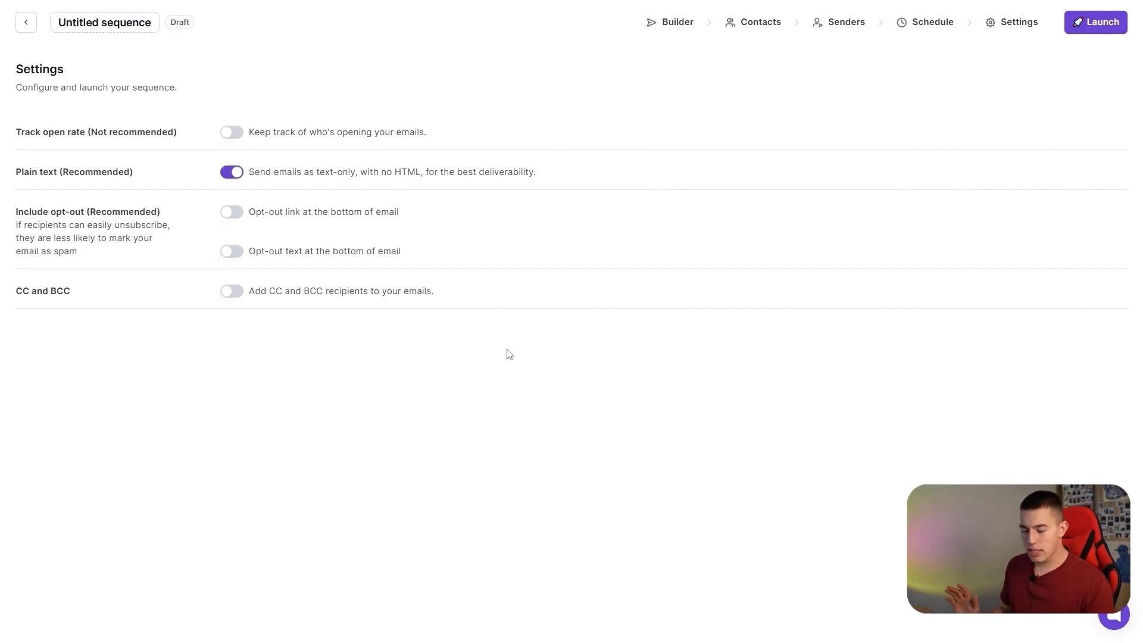
click(1103, 25)
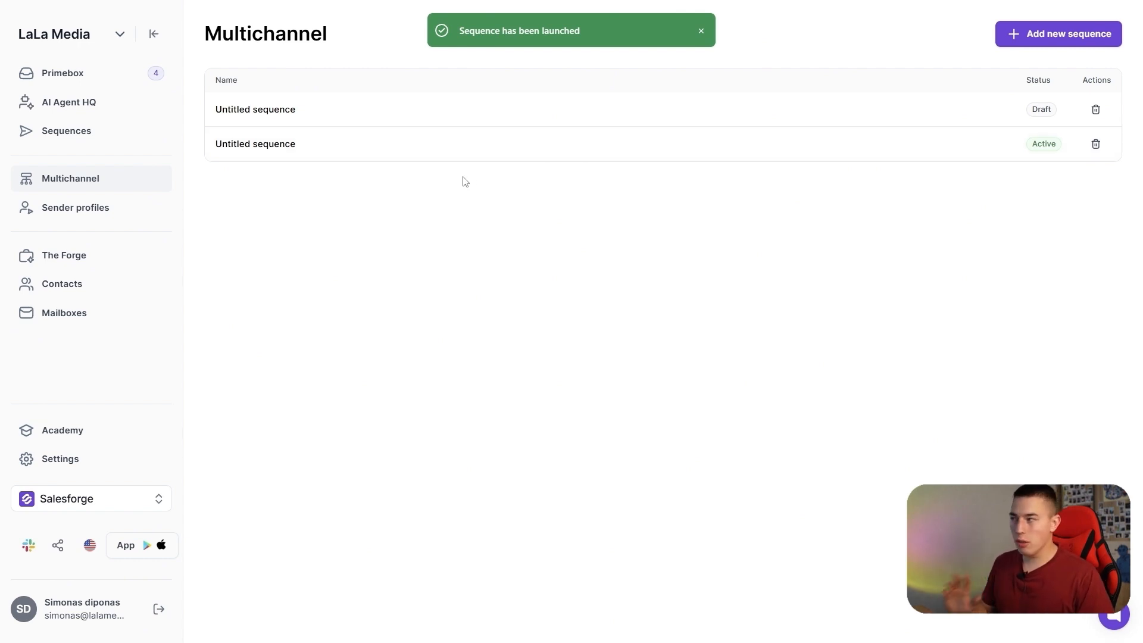
Look through the Primebox inbox, The Forge products, the multichannel sequence list and the AI Agent HQ page.
click(98, 76)
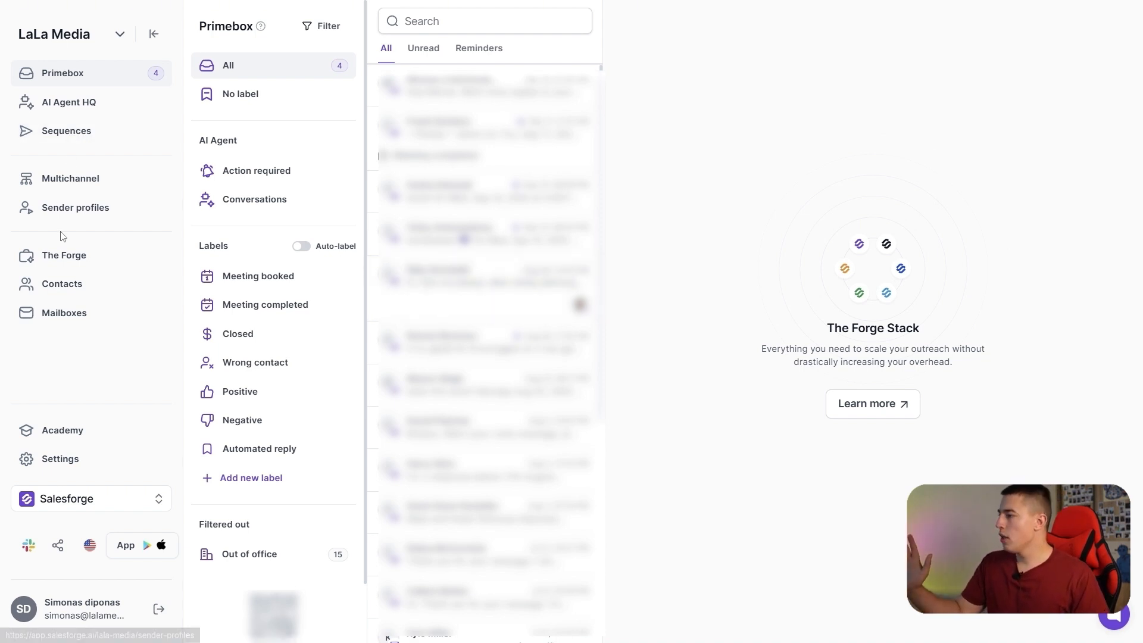
click(75, 259)
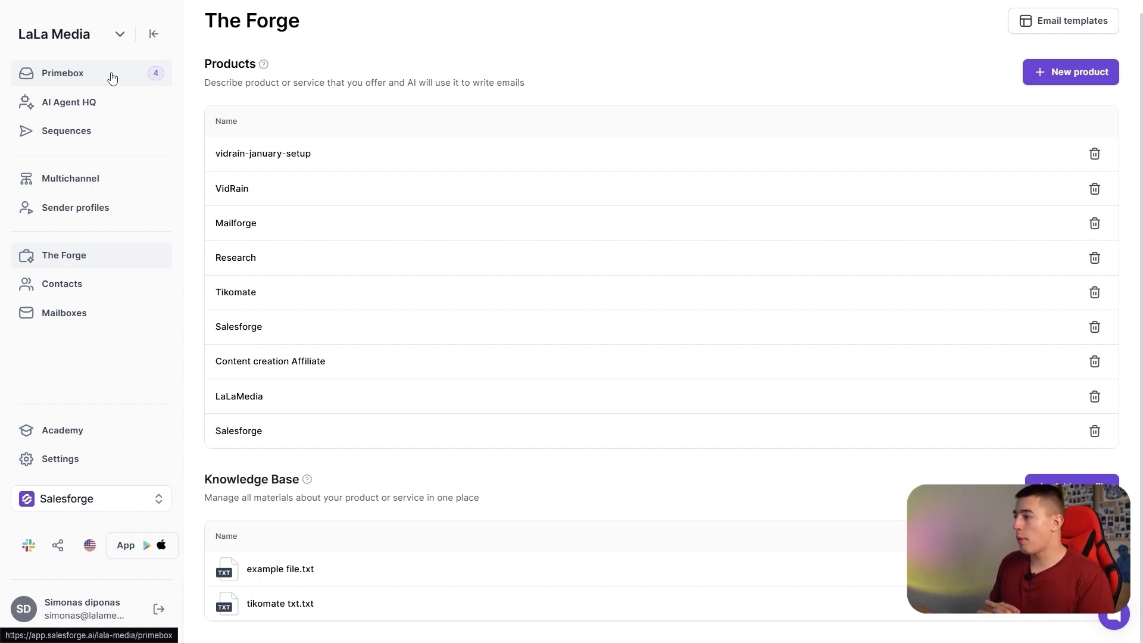
click(83, 178)
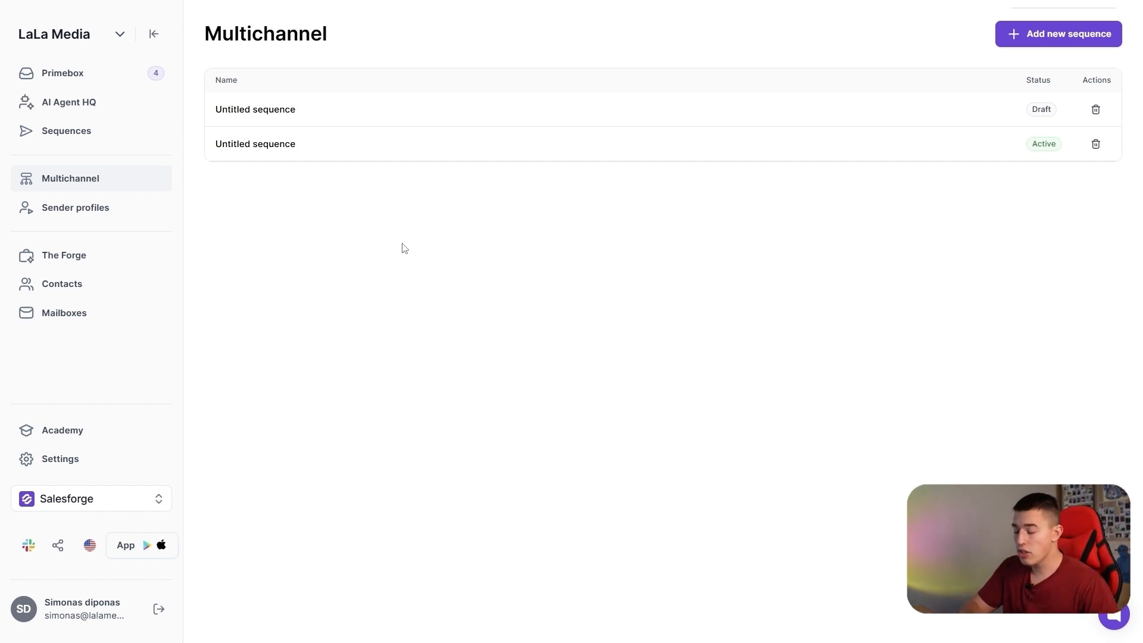
click(102, 103)
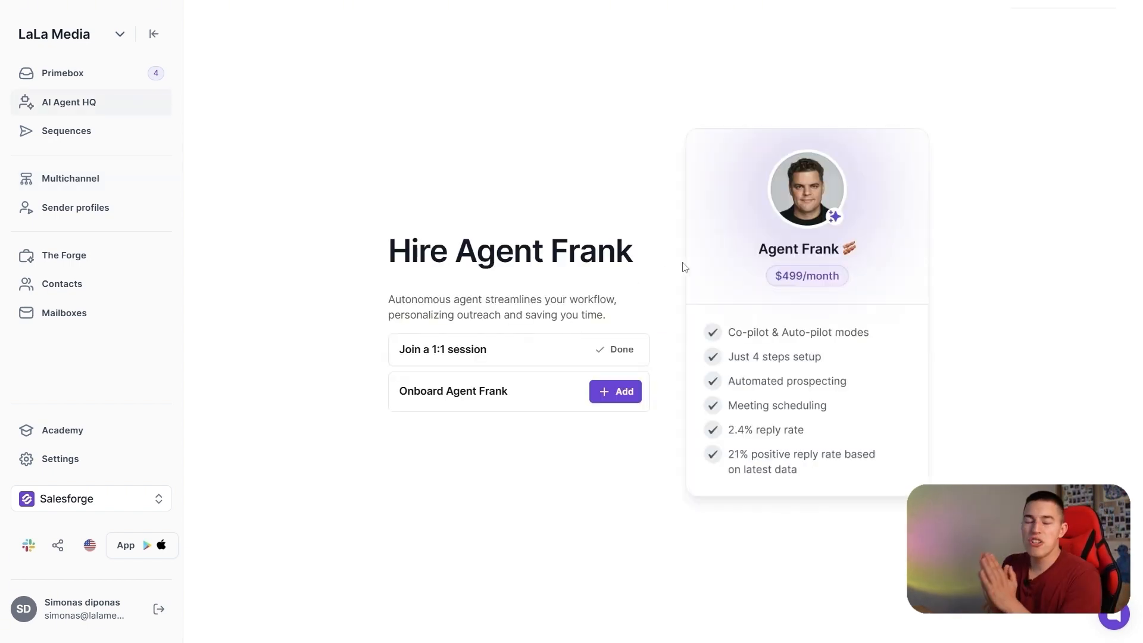